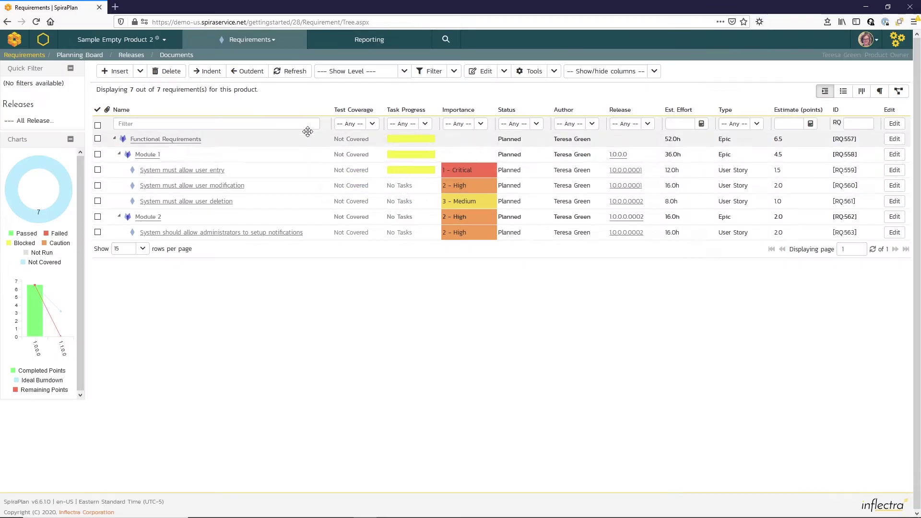
Step: Go to the product's Test Cases list
{"action": "left_click", "coordinate": [266, 42]}
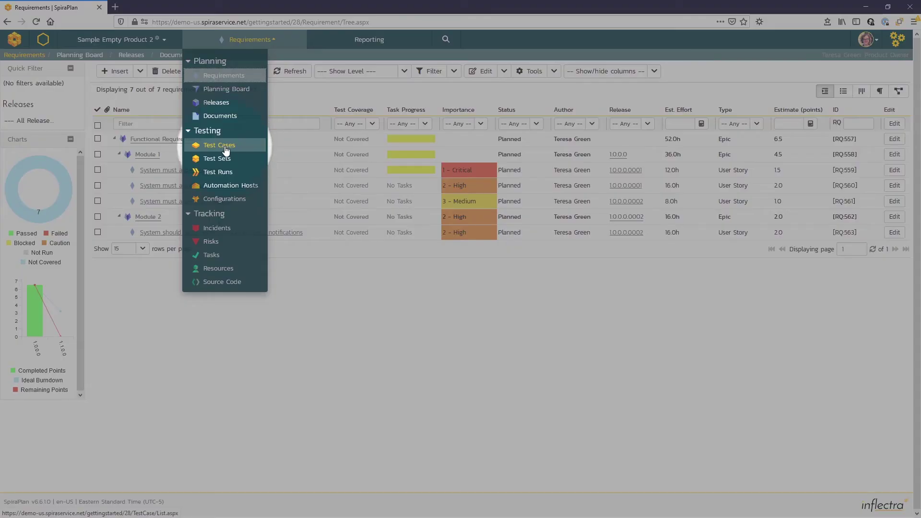
{"action": "left_click", "coordinate": [225, 146]}
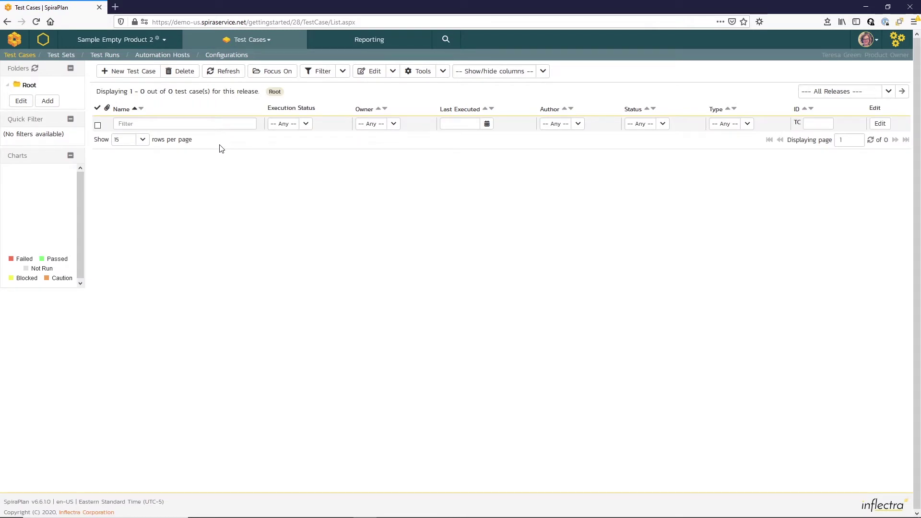
{"action": "left_click", "coordinate": [210, 75]}
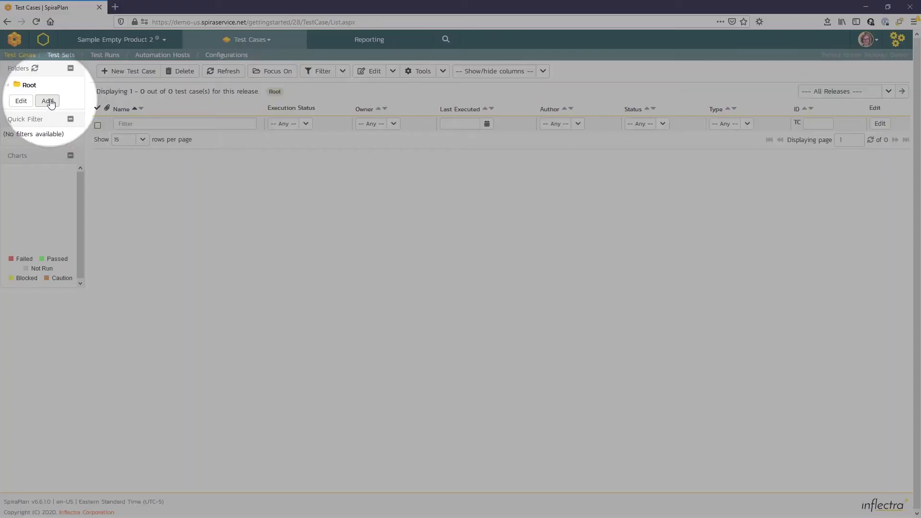
Step: Create a root-level folder named 'Functional Tests' and open it
{"action": "left_click", "coordinate": [50, 103]}
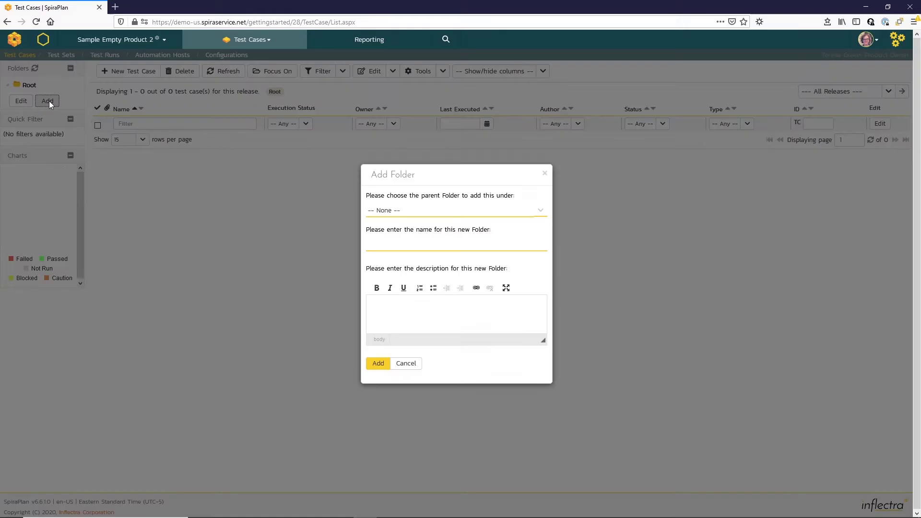
{"action": "left_click", "coordinate": [388, 244]}
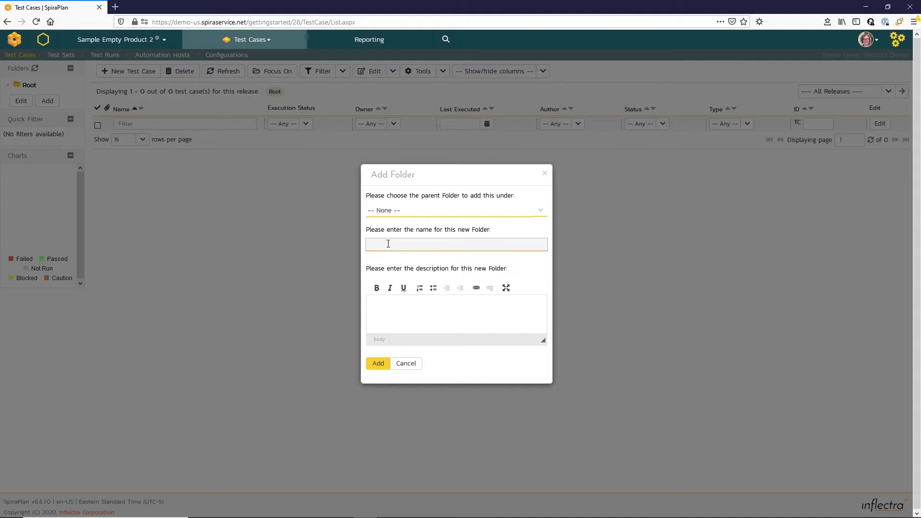
{"action": "type", "text": "Functional Tests"}
{"action": "left_click", "coordinate": [376, 364]}
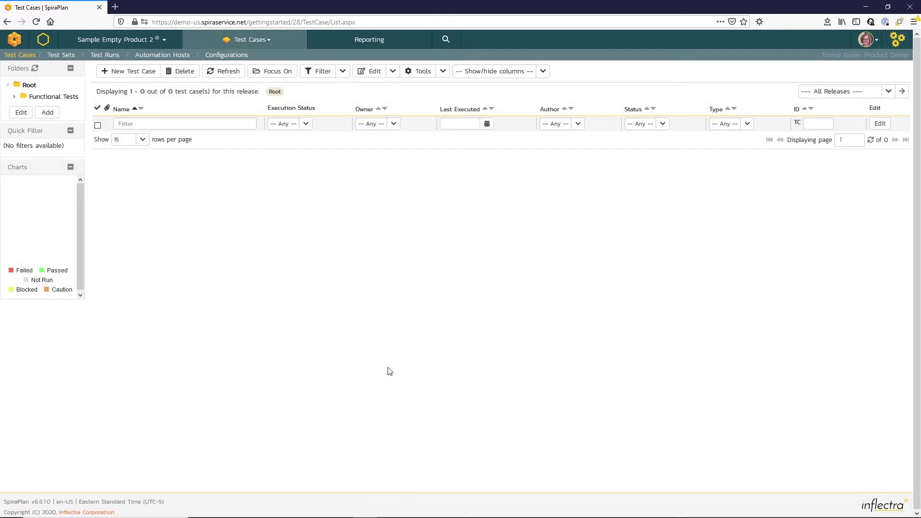
{"action": "left_click", "coordinate": [44, 98]}
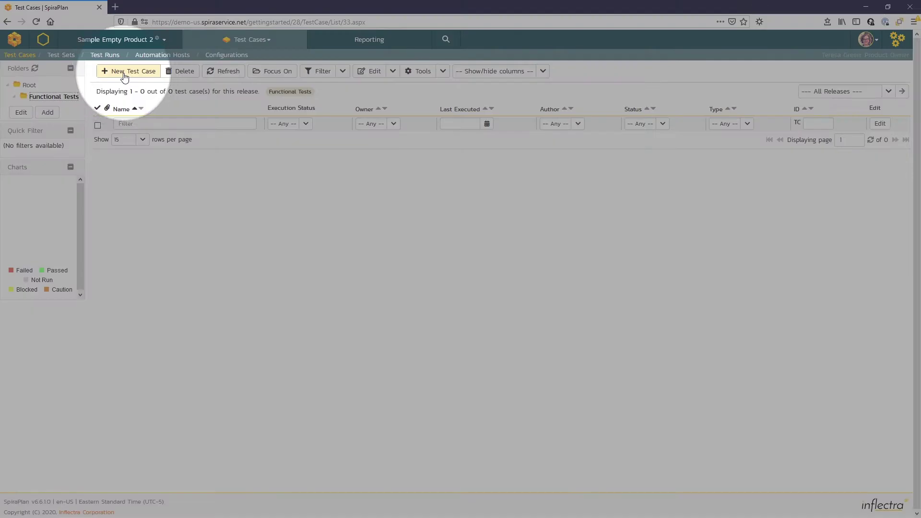
Step: Add test cases 'Tests ability to create new users' and 'Tests ability to edit existing users'
{"action": "left_click", "coordinate": [130, 76]}
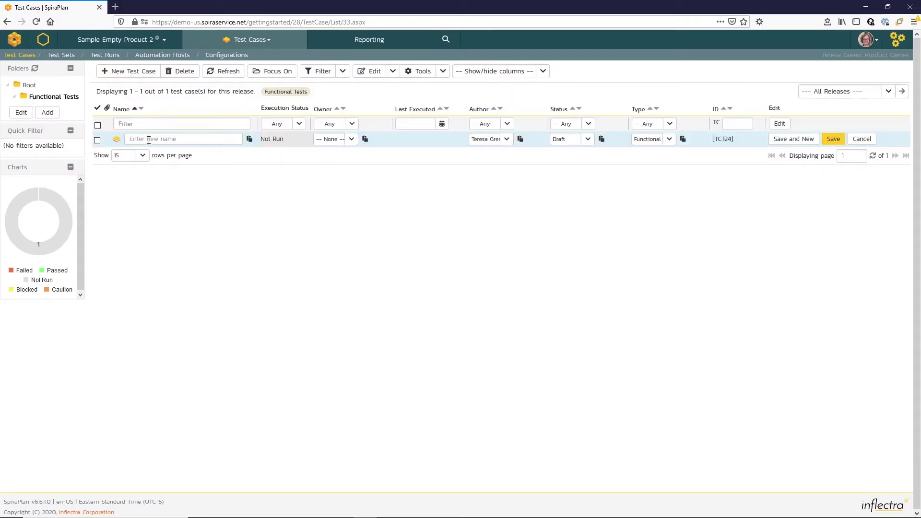
{"action": "left_click", "coordinate": [150, 140]}
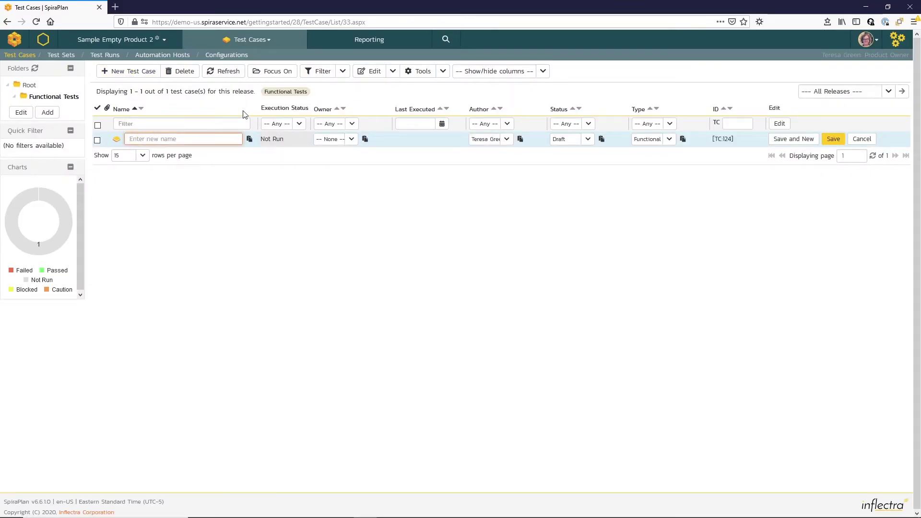
{"action": "type", "text": "Tests ability to create new users"}
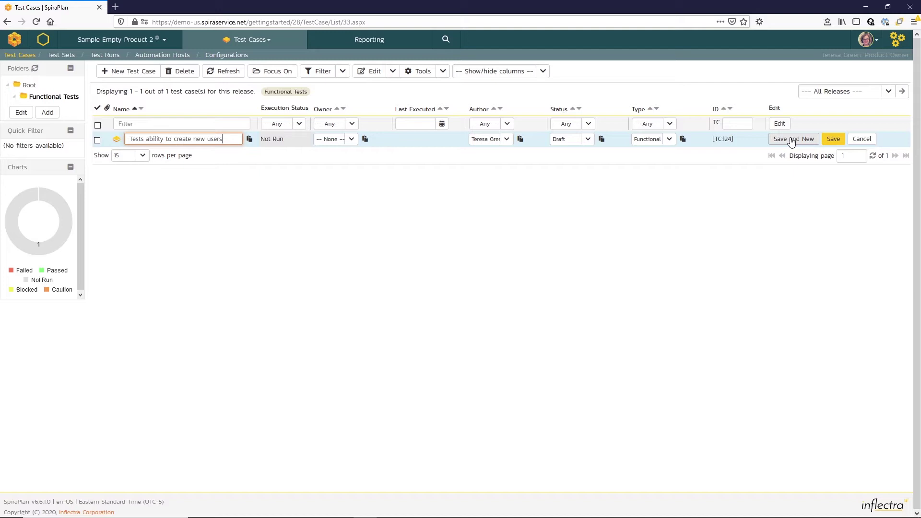
{"action": "left_click", "coordinate": [791, 140]}
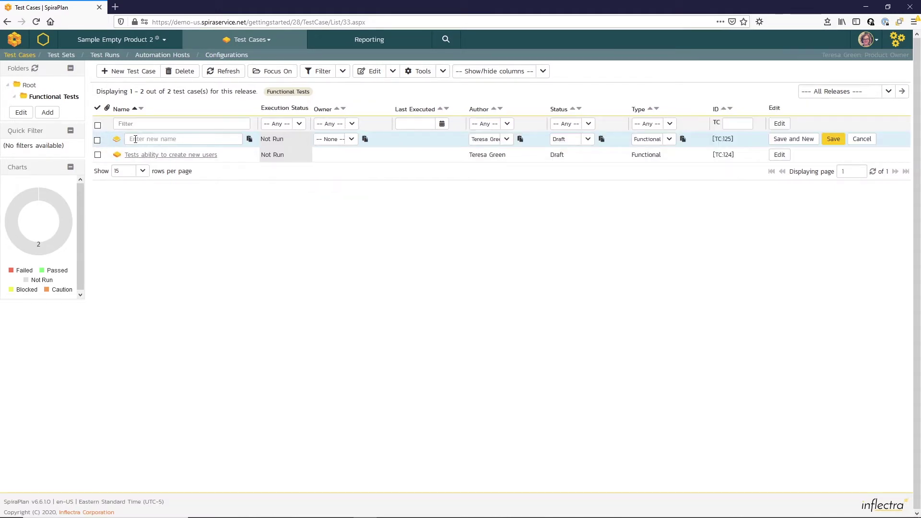
{"action": "left_click", "coordinate": [133, 139]}
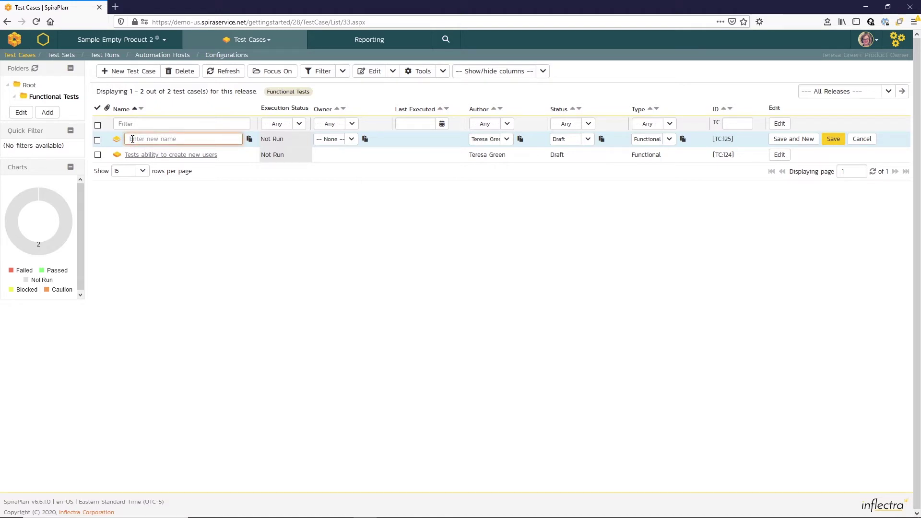
{"action": "type", "text": "Test"}
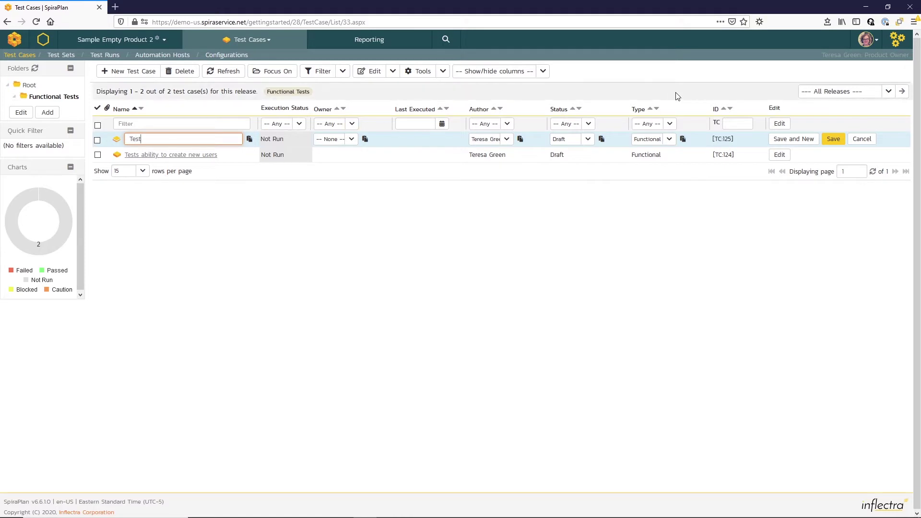
{"action": "type", "text": "s ability to edit existing users"}
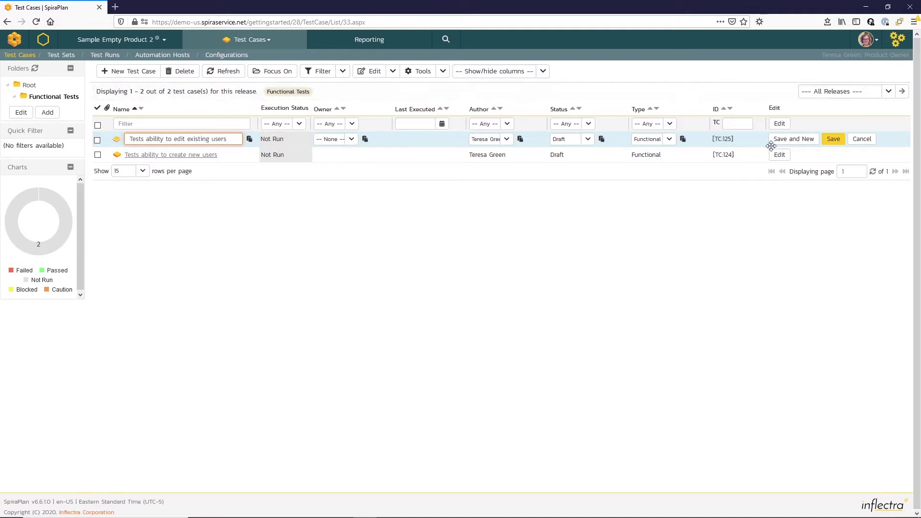
{"action": "left_click", "coordinate": [793, 139]}
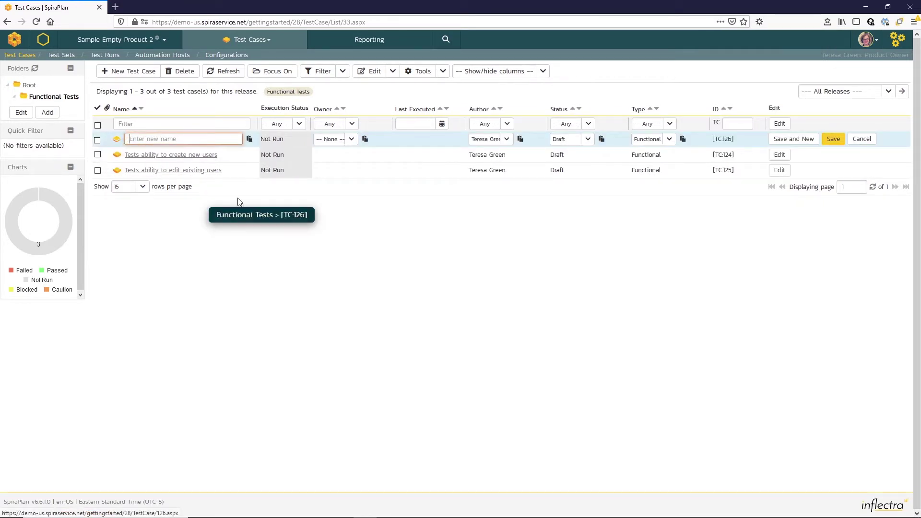
Step: Add test cases 'Tests ability to delete users' and 'Tests ability to edit notifications'
{"action": "type", "text": "Testa"}
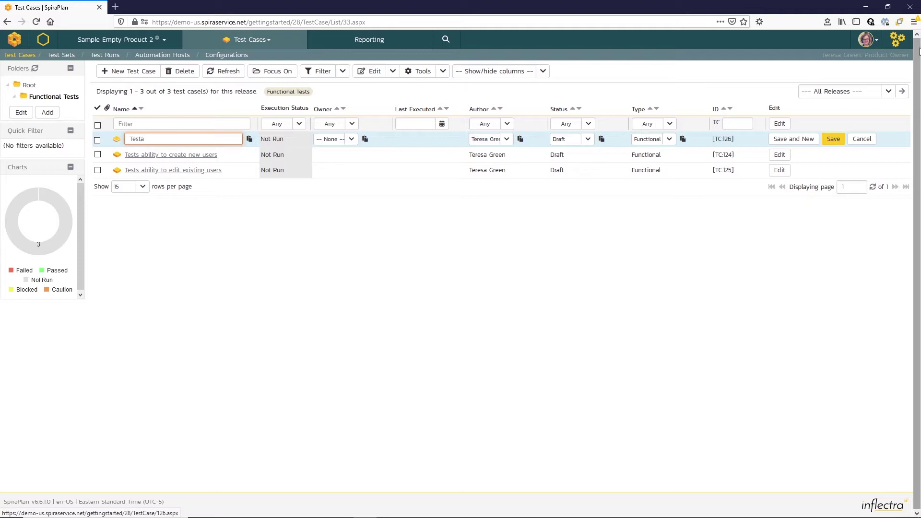
{"action": "key", "text": "BackSpace"}
{"action": "type", "text": "s abil"}
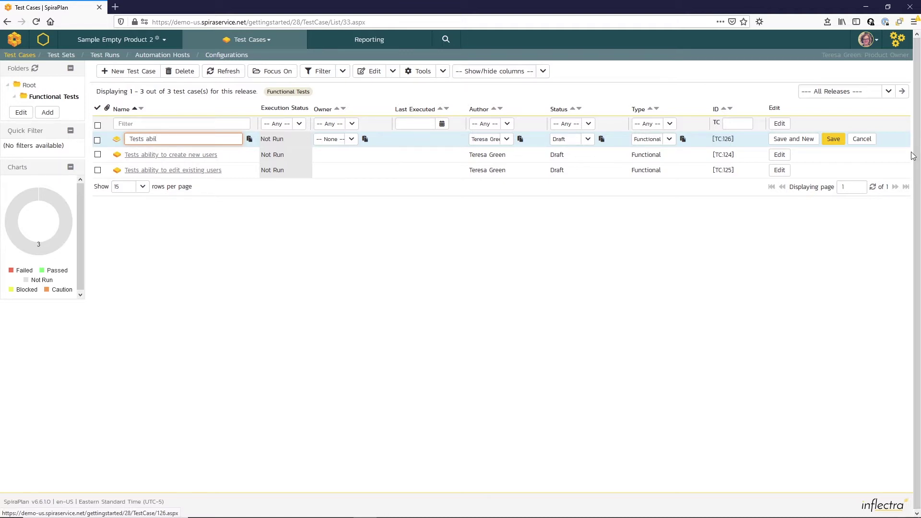
{"action": "type", "text": "ity to delete users"}
{"action": "left_click", "coordinate": [780, 140]}
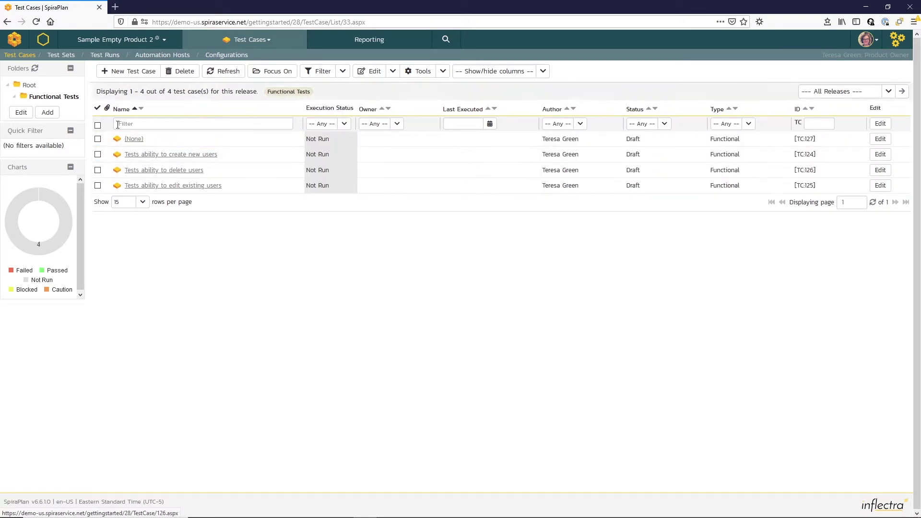
{"action": "left_click", "coordinate": [129, 140]}
{"action": "type", "text": "Test"}
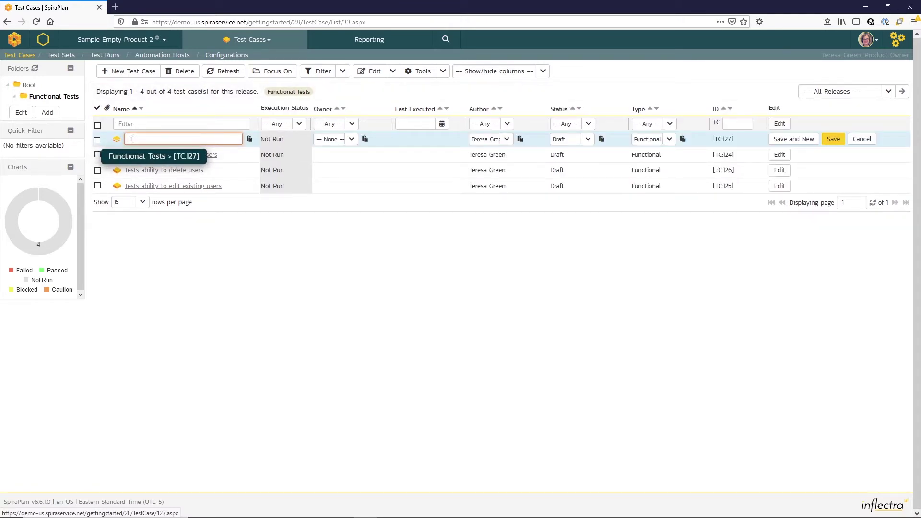
{"action": "type", "text": "s ability to edit notifications"}
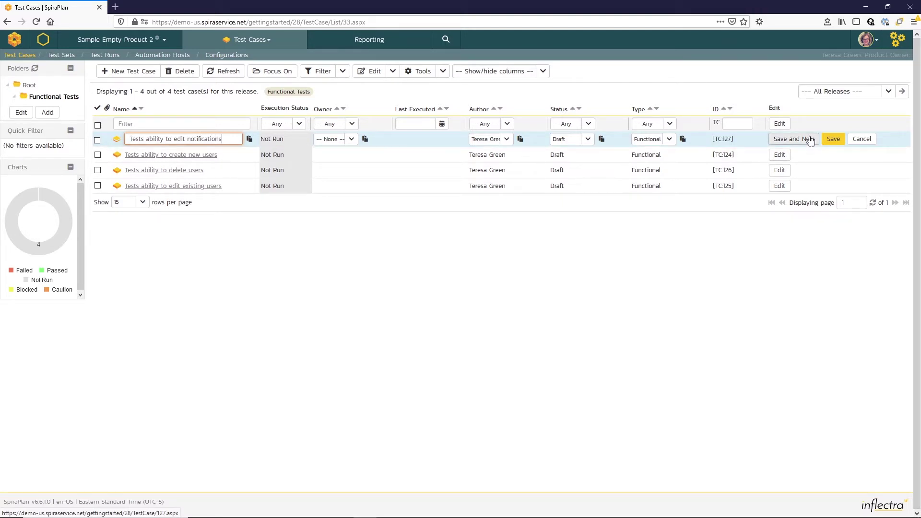
{"action": "left_click", "coordinate": [830, 139]}
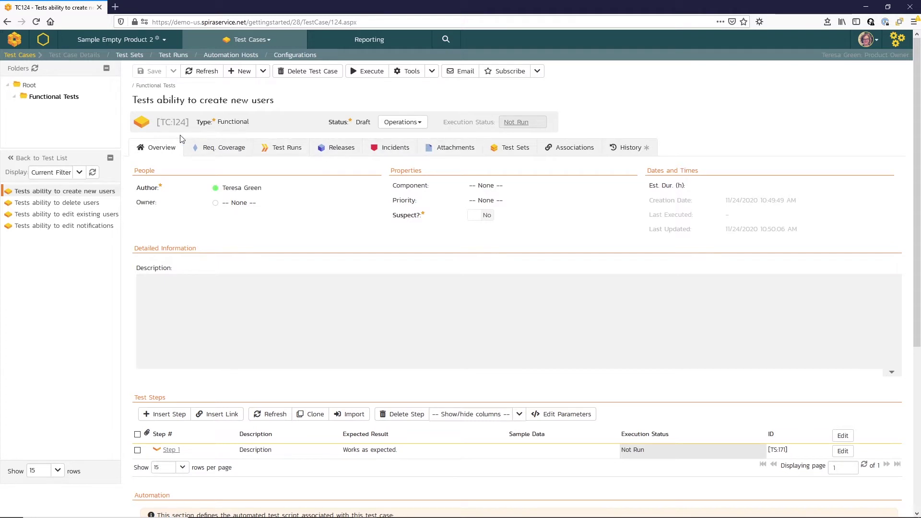
Step: Paste a description about adding users and saving all fields into TC:124 and save
{"action": "scroll", "coordinate": [158, 159], "scroll_direction": "down", "scroll_amount": 2}
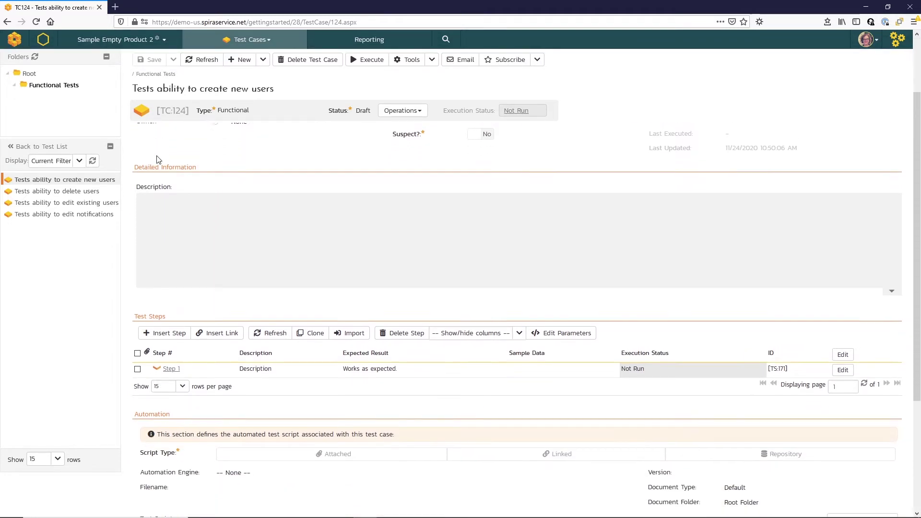
{"action": "left_click", "coordinate": [147, 187]}
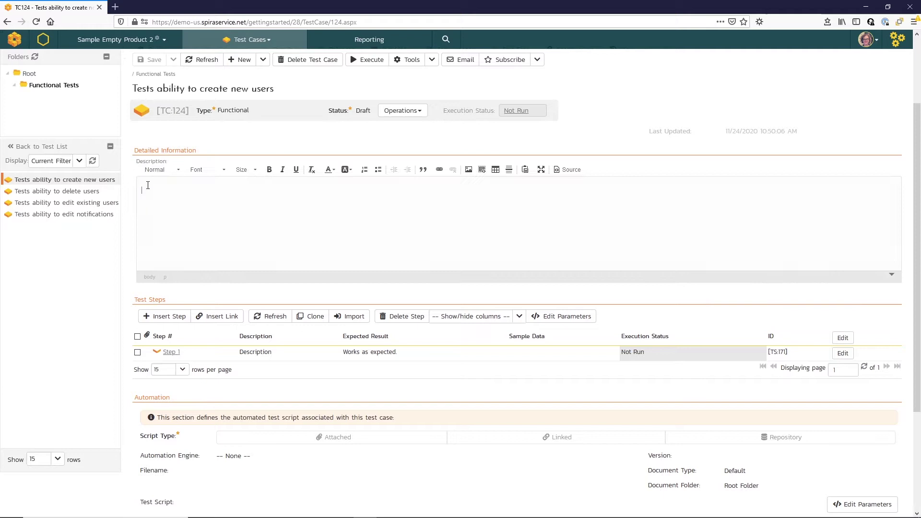
{"action": "type", "text": "The test verifies that you can add new users to the system and all fields are saved correctly."}
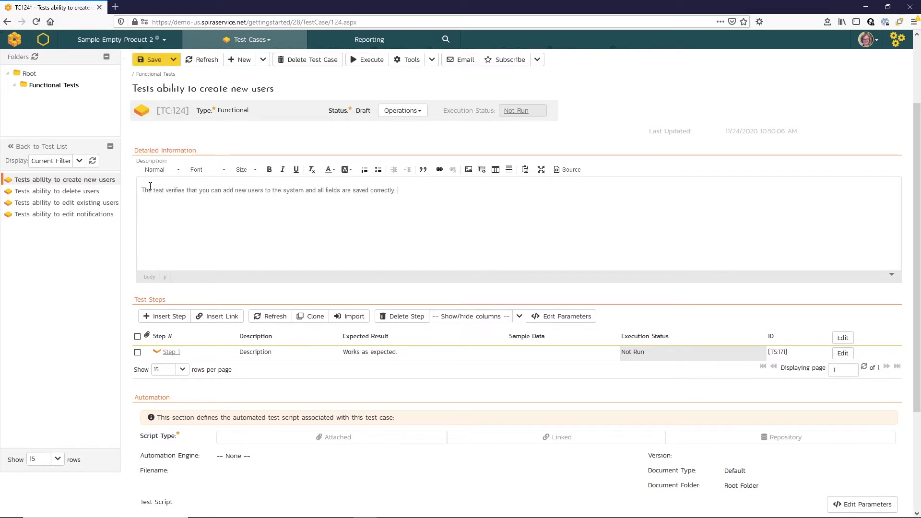
{"action": "left_click", "coordinate": [150, 61]}
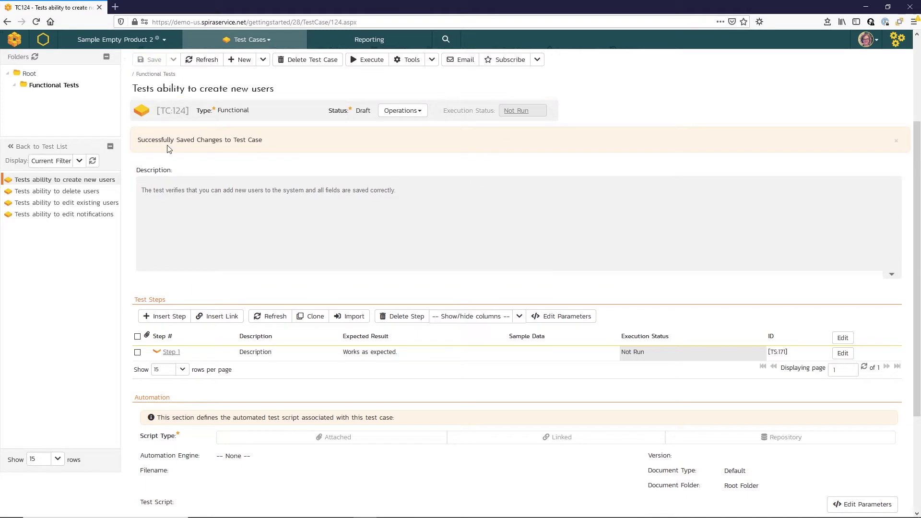
{"action": "scroll", "coordinate": [165, 144], "scroll_direction": "down", "scroll_amount": 2}
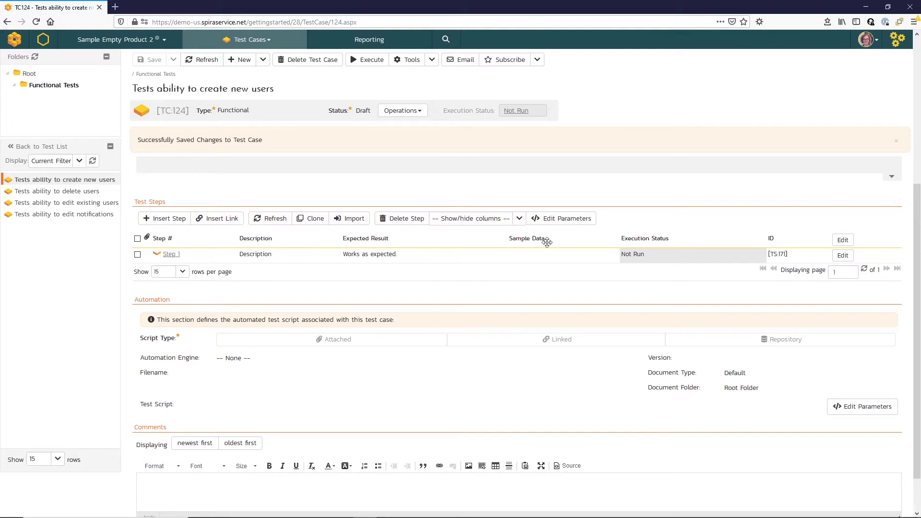
Step: Rewrite Step 1 as 'Click on the link to add a new user', expecting 'New user screen is displayed'
{"action": "left_click", "coordinate": [846, 256]}
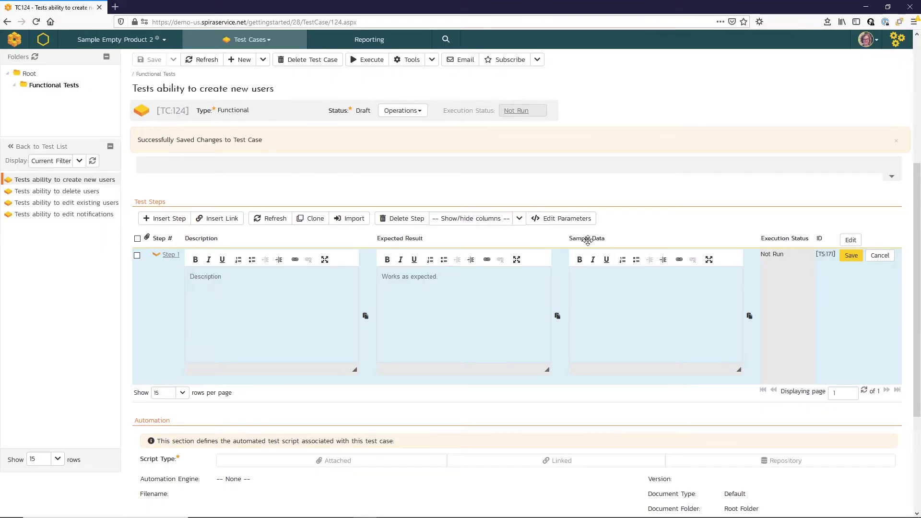
{"action": "left_click_drag", "start_coordinate": [231, 276], "coordinate": [181, 274]}
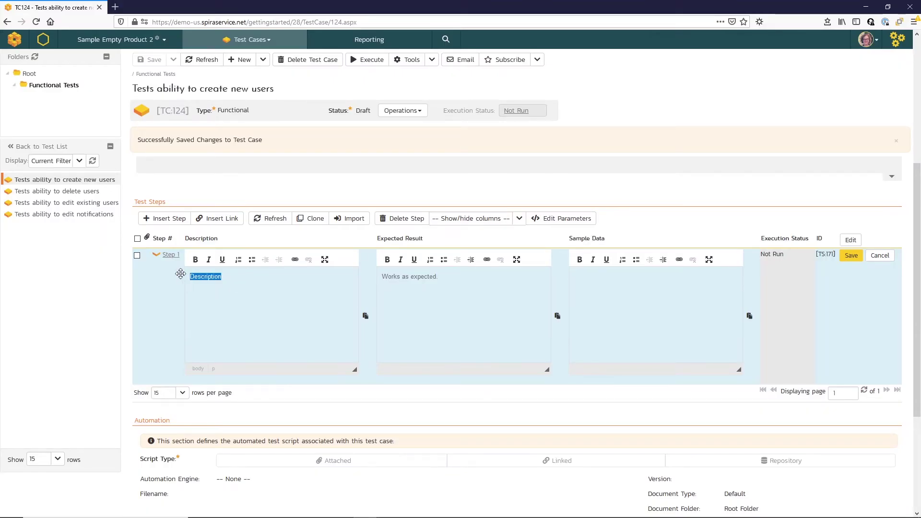
{"action": "type", "text": "Click on the"}
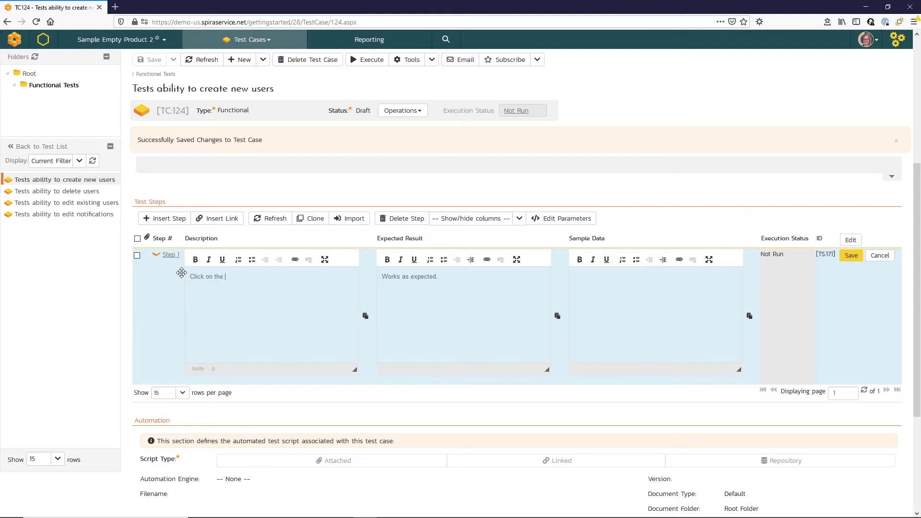
{"action": "type", "text": " link to add a new user"}
{"action": "key", "text": "Tab"}
{"action": "left_click_drag", "start_coordinate": [435, 276], "coordinate": [359, 266]}
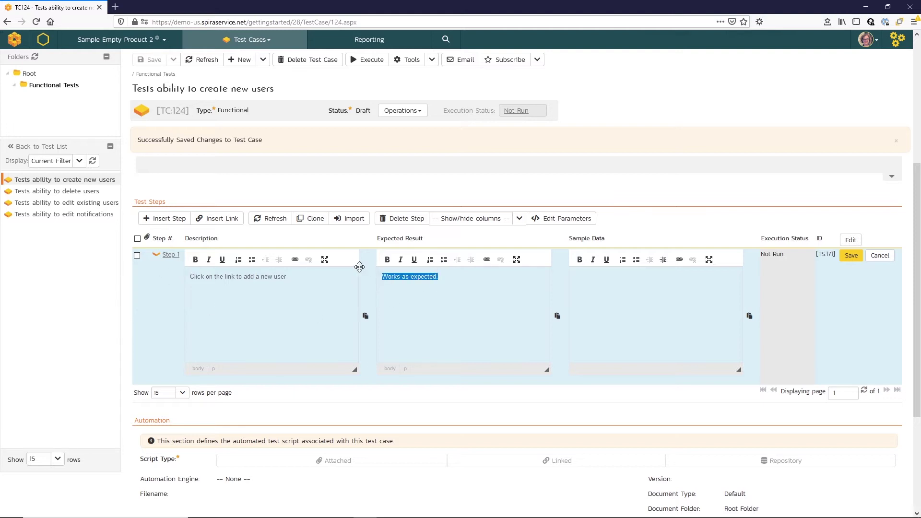
{"action": "type", "text": "New user"}
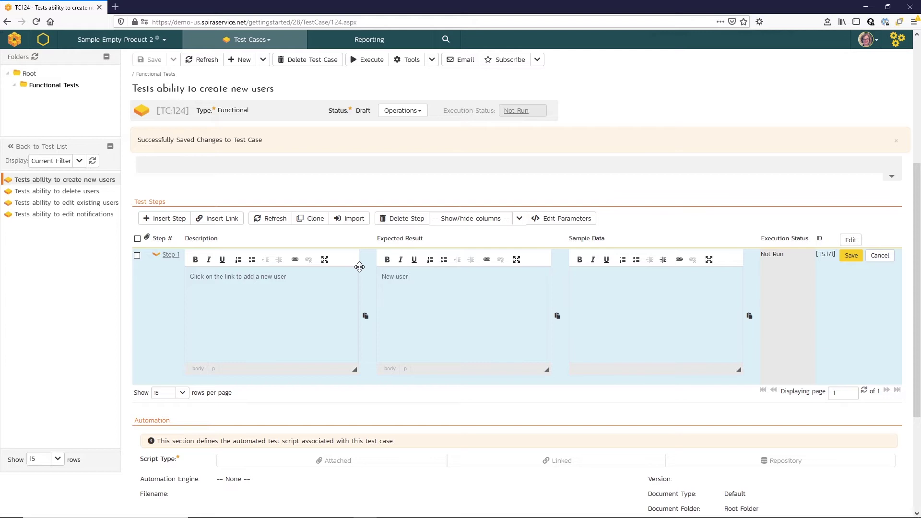
{"action": "type", "text": " screen is displayed"}
{"action": "left_click", "coordinate": [853, 259]}
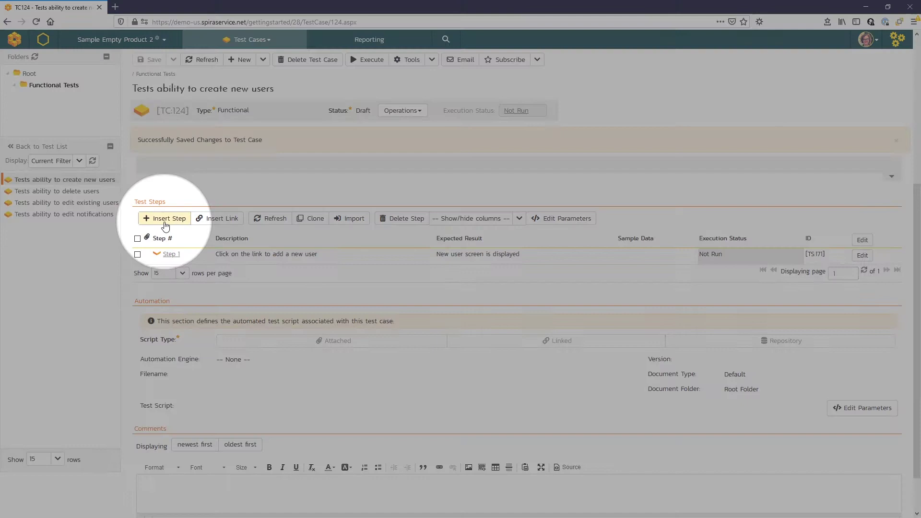
Step: Add Step 2 'Enter the name and email address of the new user', expecting 'Data is accepted', with sample name and e-mail
{"action": "left_click", "coordinate": [165, 220]}
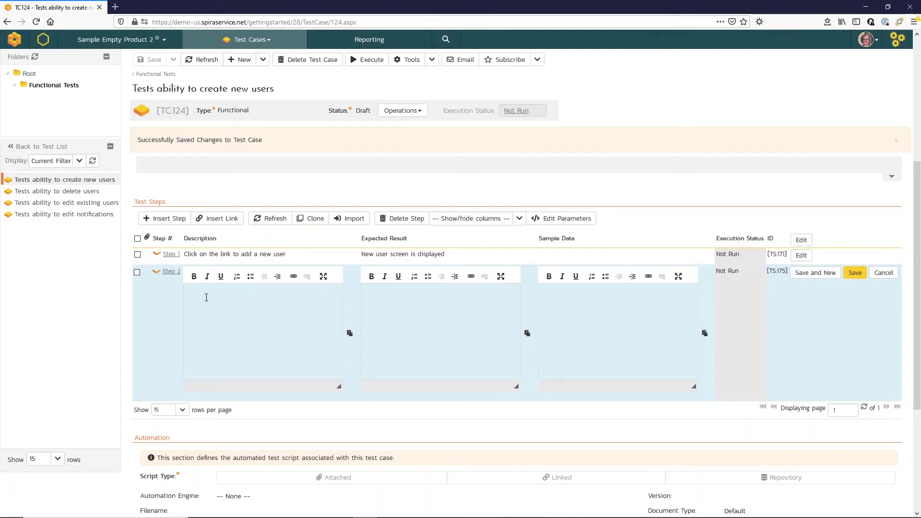
{"action": "left_click", "coordinate": [206, 297]}
{"action": "type", "text": "Enter the name and ema"}
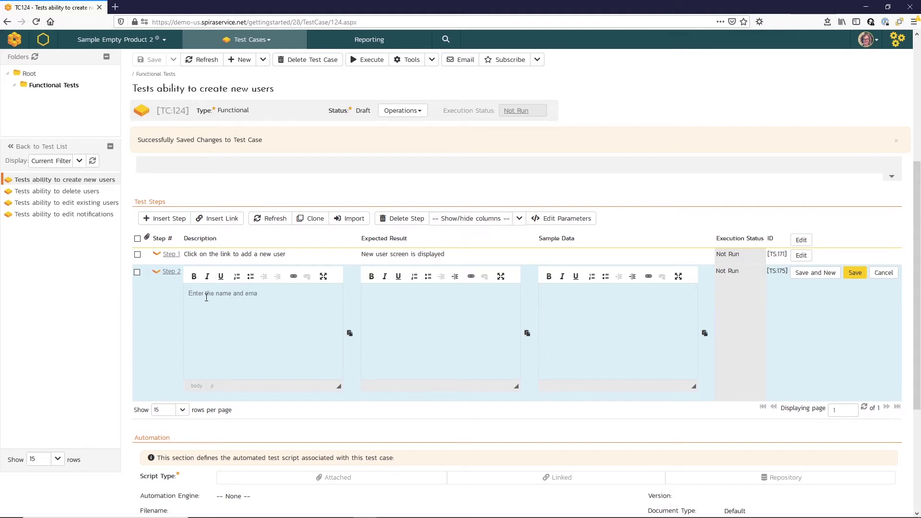
{"action": "type", "text": "il address of the new user"}
{"action": "key", "text": "Tab"}
{"action": "type", "text": "Data is acce"}
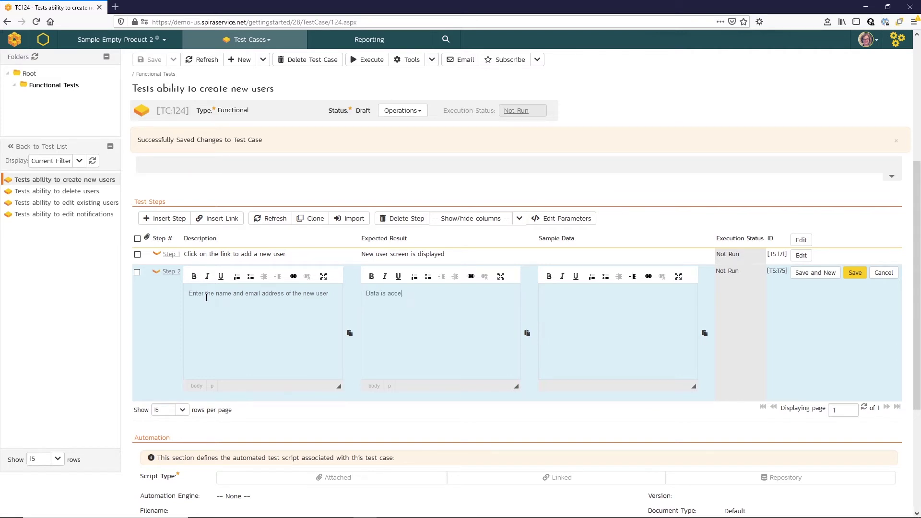
{"action": "type", "text": "pted"}
{"action": "key", "text": "Tab"}
{"action": "type", "text": "Name: Fred Bloggs "}
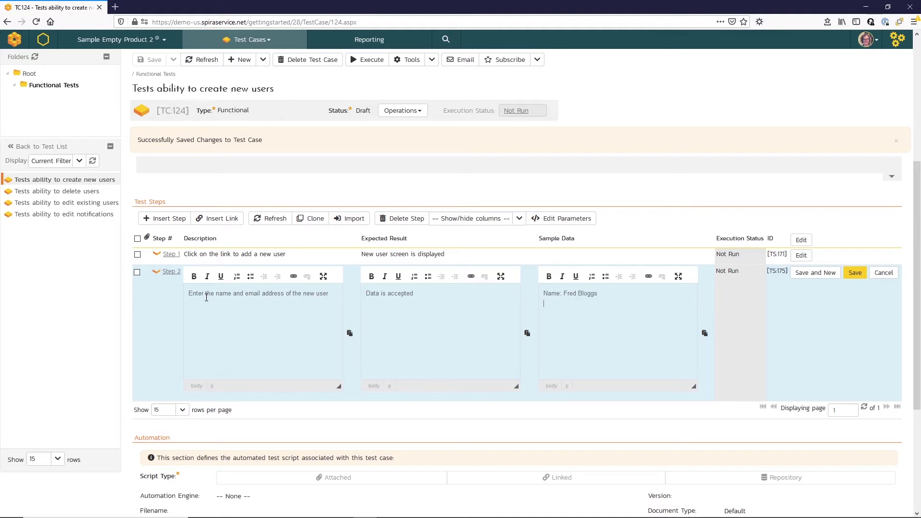
{"action": "type", "text": "Email: fredbloggs"}
{"action": "type", "text": "@example.com"}
{"action": "left_click", "coordinate": [812, 282]}
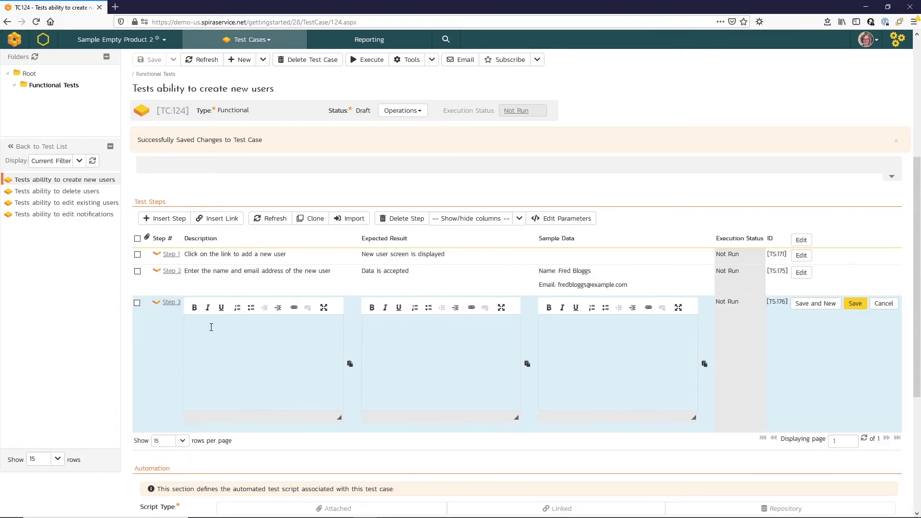
Step: Add Step 3: click 'Submit', expecting the new user to be created
{"action": "left_click", "coordinate": [210, 327]}
{"action": "type", "text": "Click the 'Submit' button to create th"}
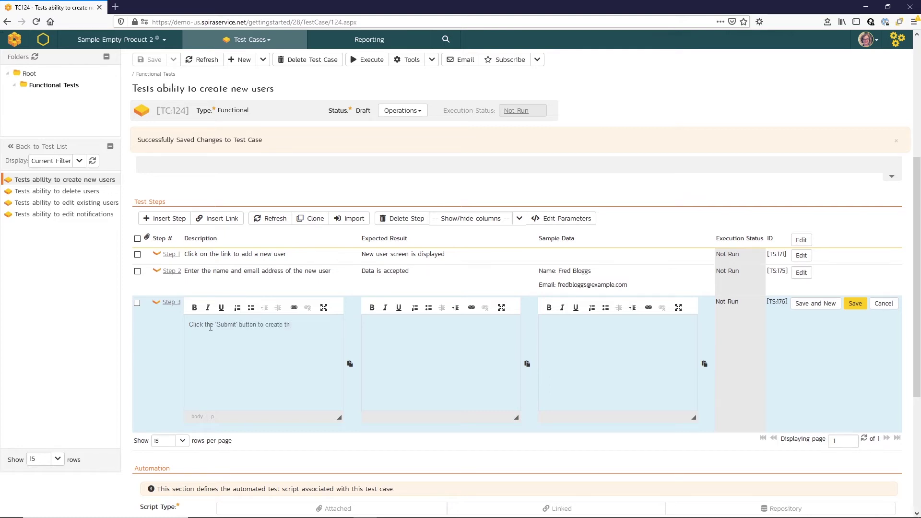
{"action": "type", "text": "e user"}
{"action": "type", "text": "w user is"}
{"action": "type", "text": " created"}
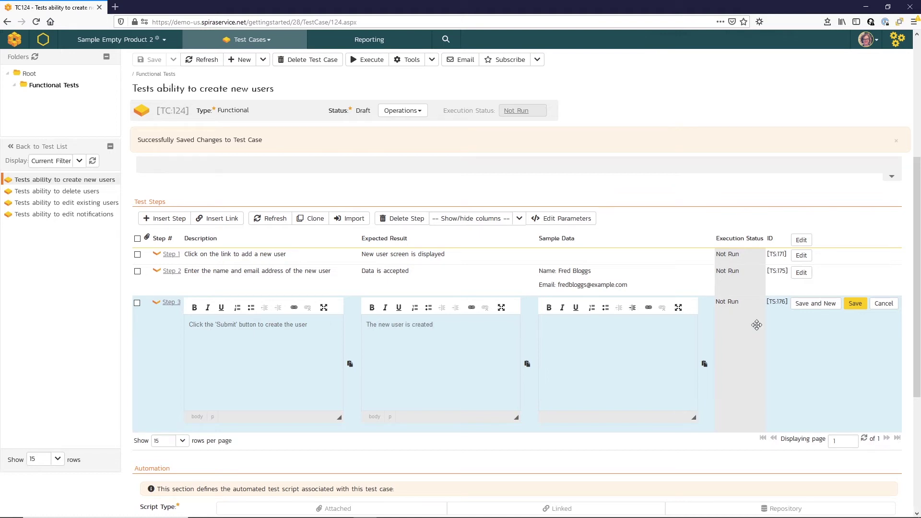
{"action": "left_click", "coordinate": [855, 304]}
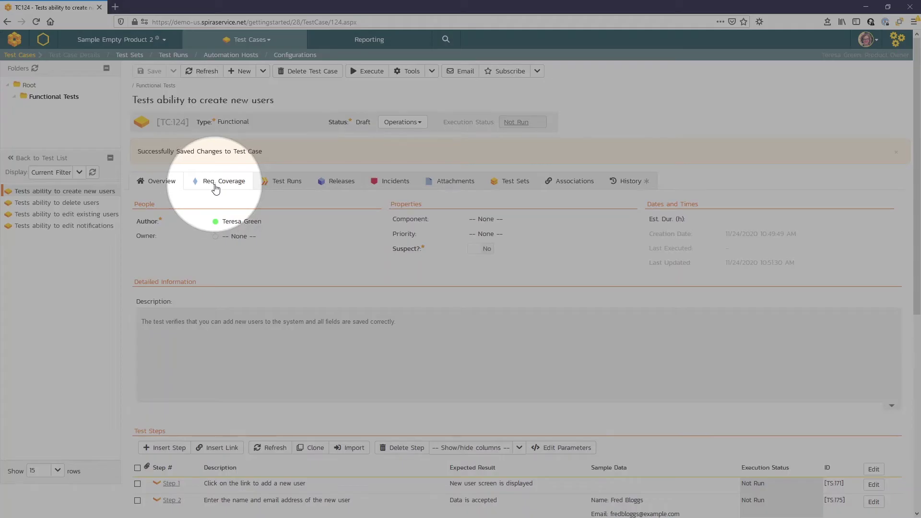
Step: Link TC:124 to Module 1 requirement RQ:559 'System must allow user entry'
{"action": "left_click", "coordinate": [223, 191]}
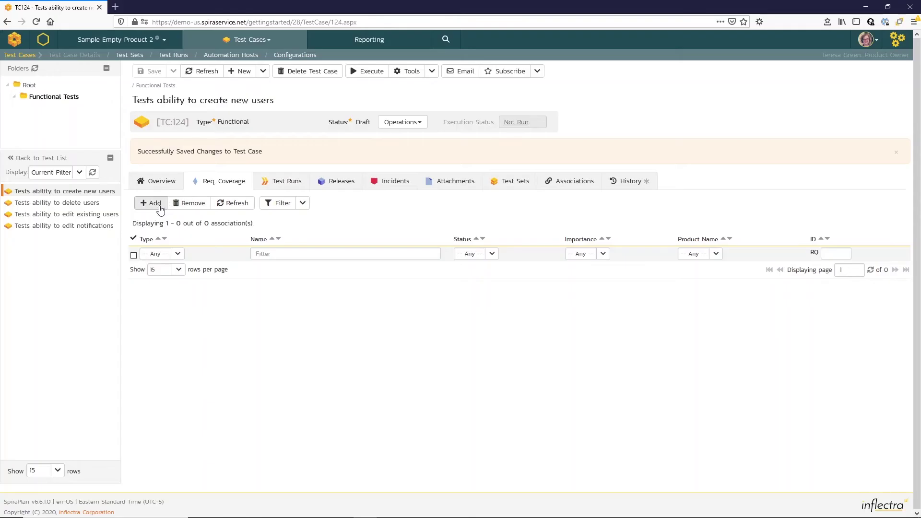
{"action": "left_click", "coordinate": [153, 204]}
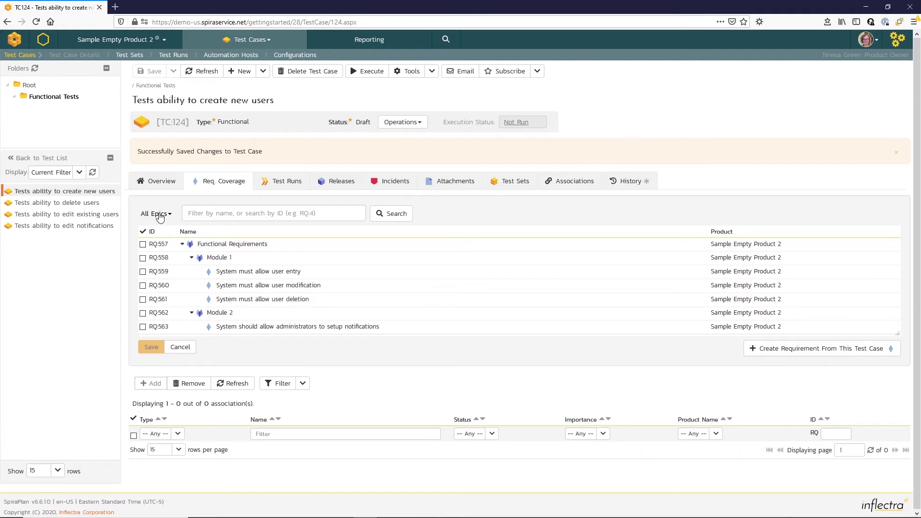
{"action": "left_click", "coordinate": [160, 216]}
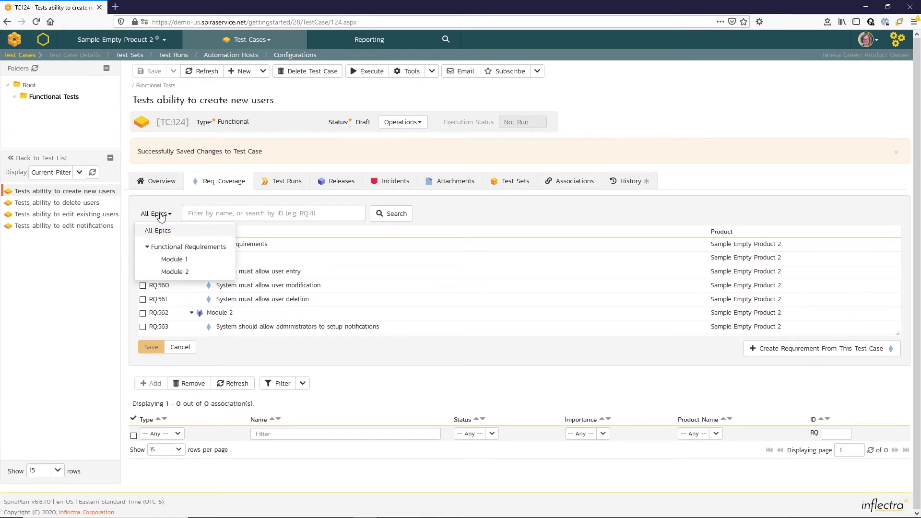
{"action": "left_click", "coordinate": [174, 259]}
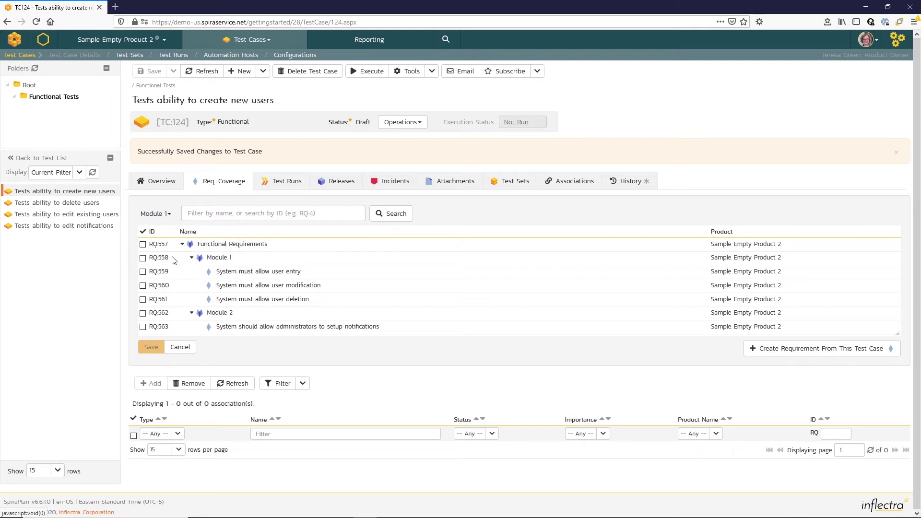
{"action": "left_click", "coordinate": [143, 272]}
{"action": "left_click", "coordinate": [152, 338]}
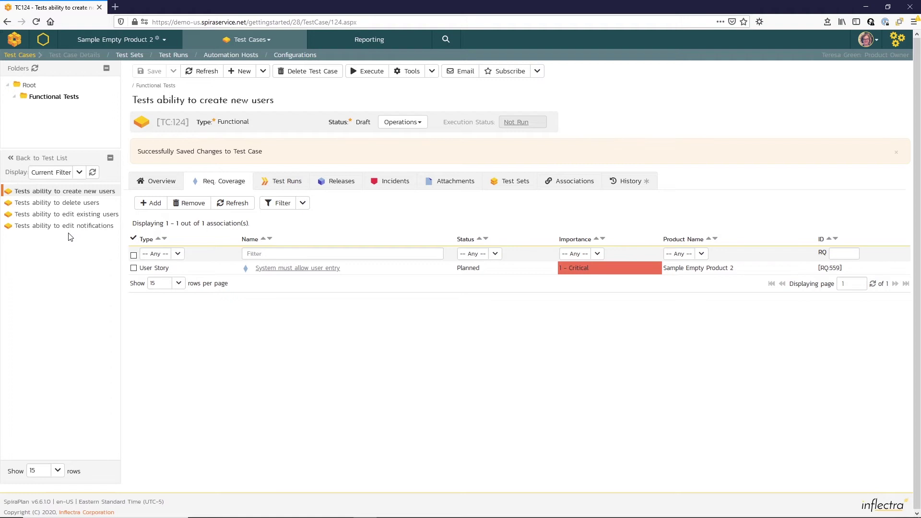
Step: Link 'Tests ability to delete users' to requirement RQ:561, user deletion
{"action": "left_click", "coordinate": [57, 207]}
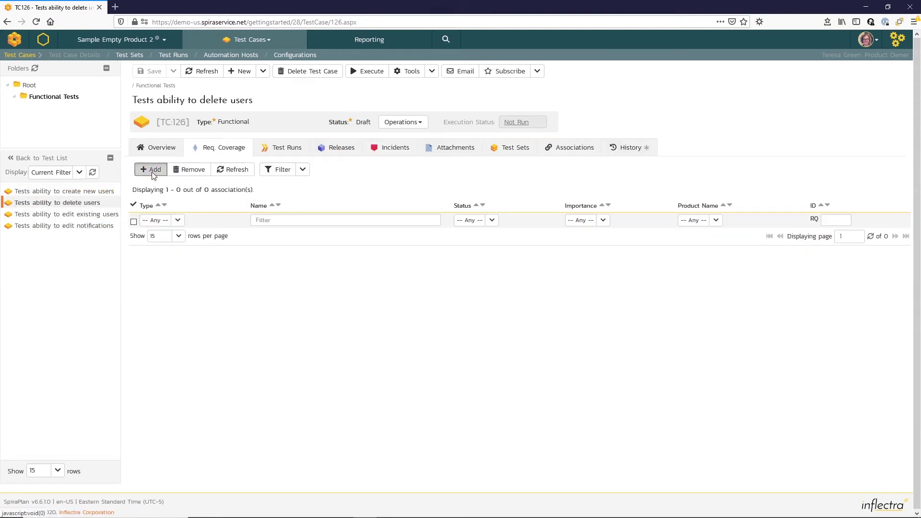
{"action": "left_click", "coordinate": [151, 171]}
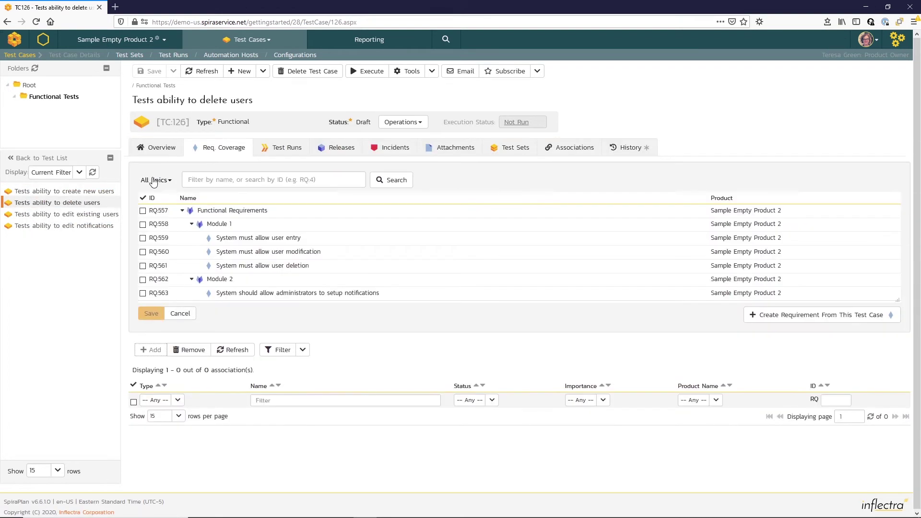
{"action": "left_click", "coordinate": [143, 266]}
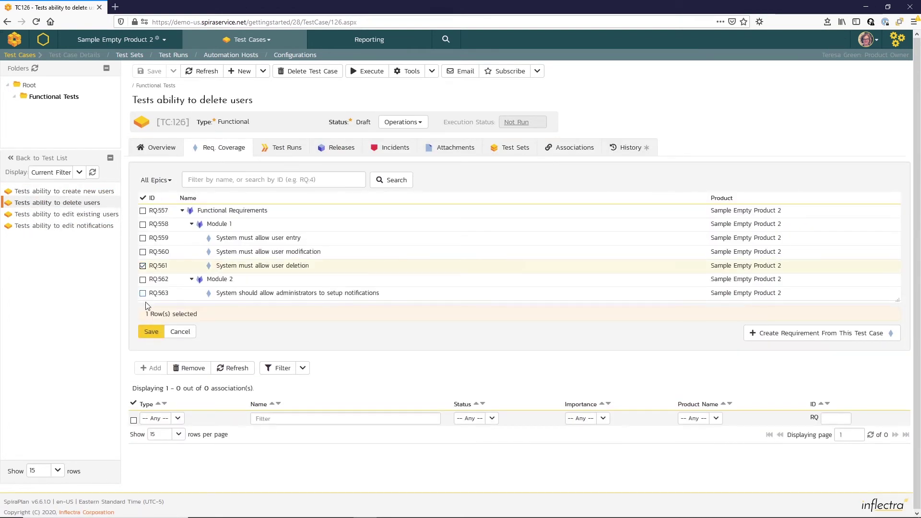
{"action": "left_click", "coordinate": [149, 332]}
Step: Link 'Tests ability to edit existing users' to requirement RQ:560, user modification
{"action": "left_click", "coordinate": [58, 214]}
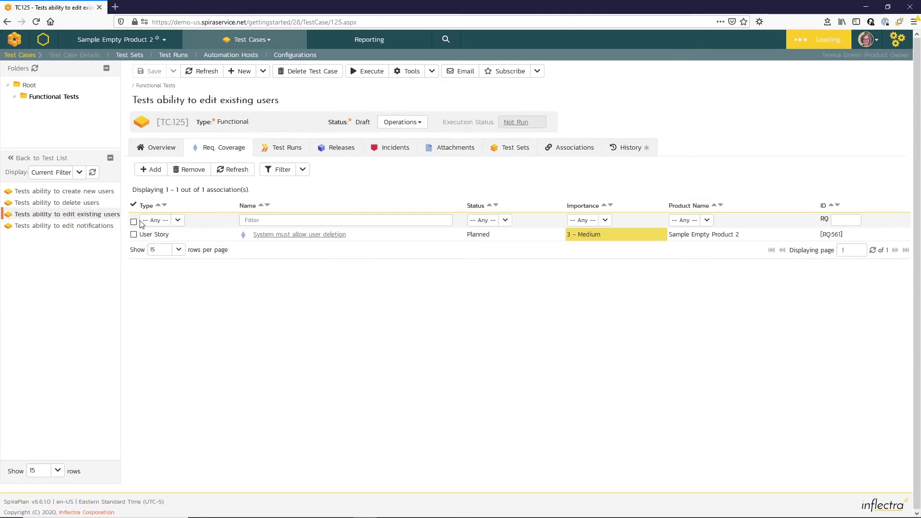
{"action": "left_click", "coordinate": [150, 170]}
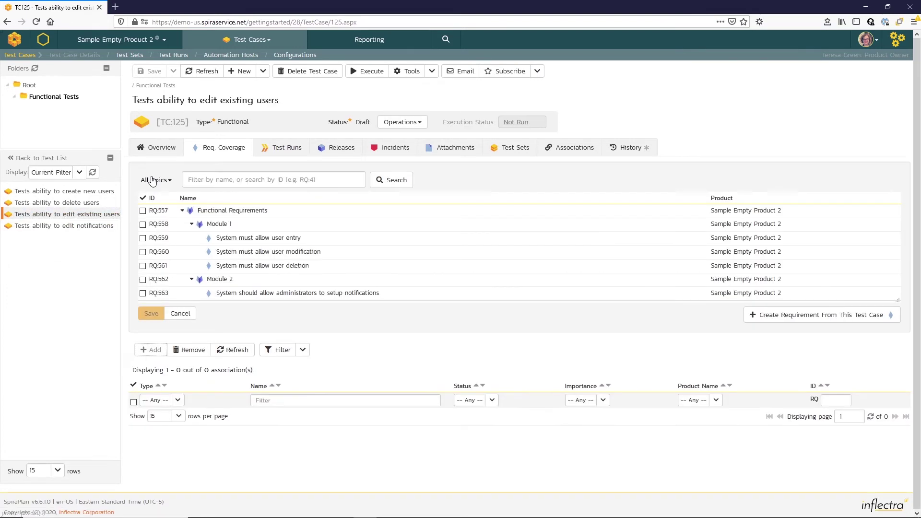
{"action": "left_click", "coordinate": [143, 253]}
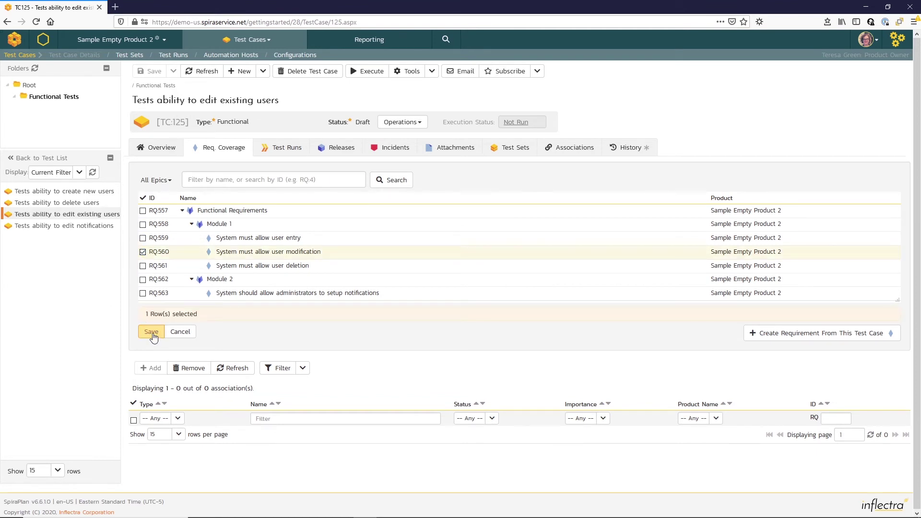
{"action": "left_click", "coordinate": [151, 332]}
Step: Link 'Tests ability to edit notifications' to requirement RQ:563, administrator notification setup
{"action": "left_click", "coordinate": [72, 230]}
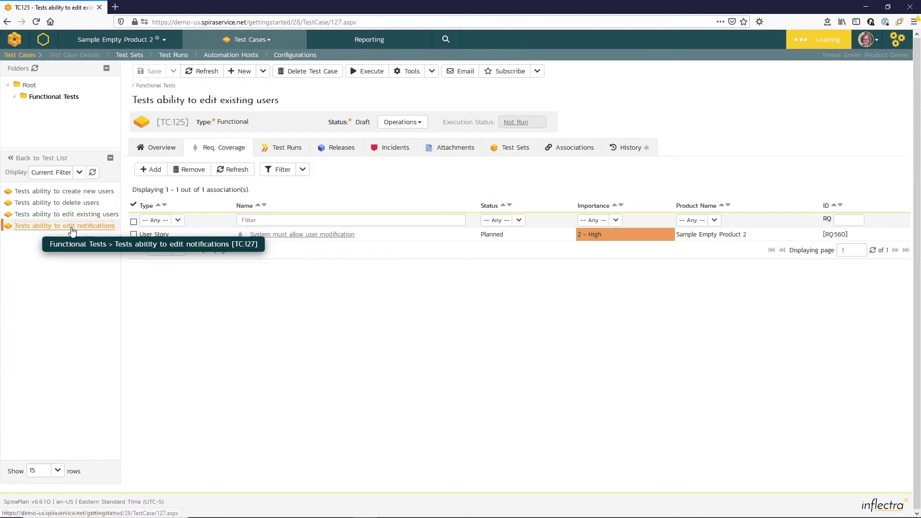
{"action": "left_click", "coordinate": [151, 169]}
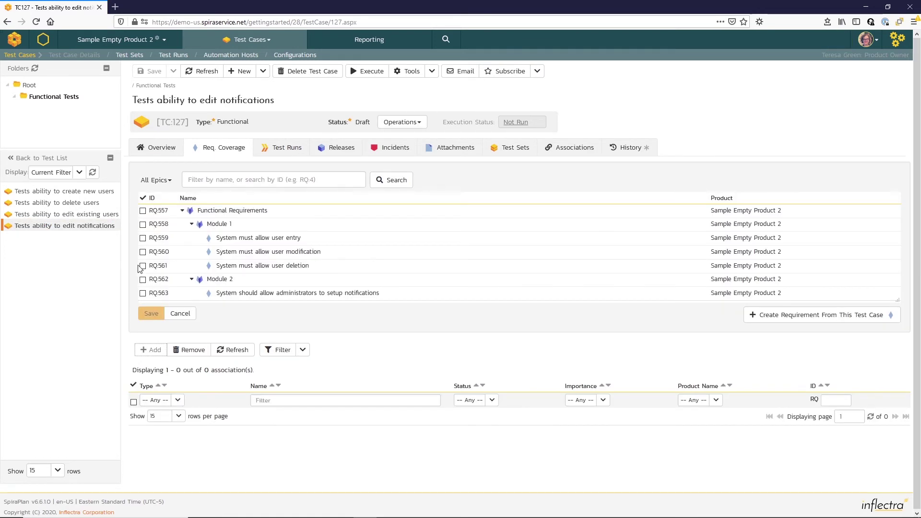
{"action": "left_click", "coordinate": [142, 293]}
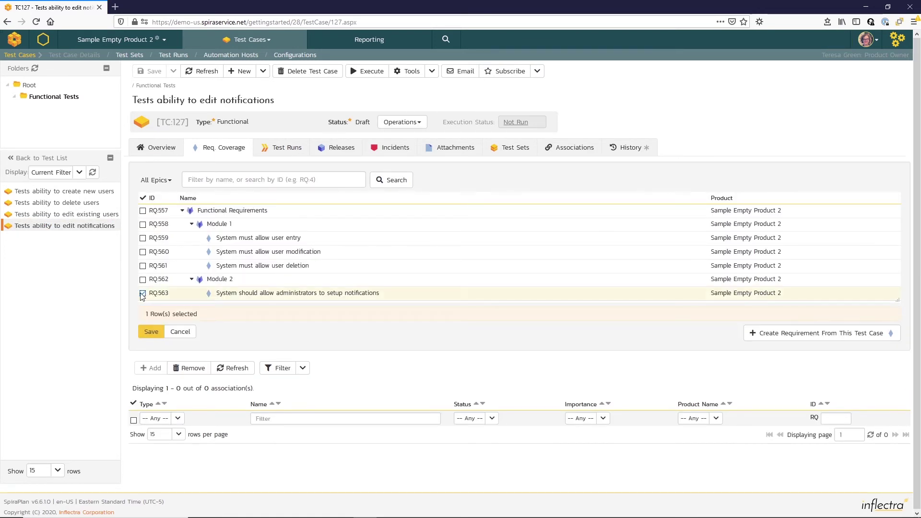
{"action": "left_click", "coordinate": [152, 332]}
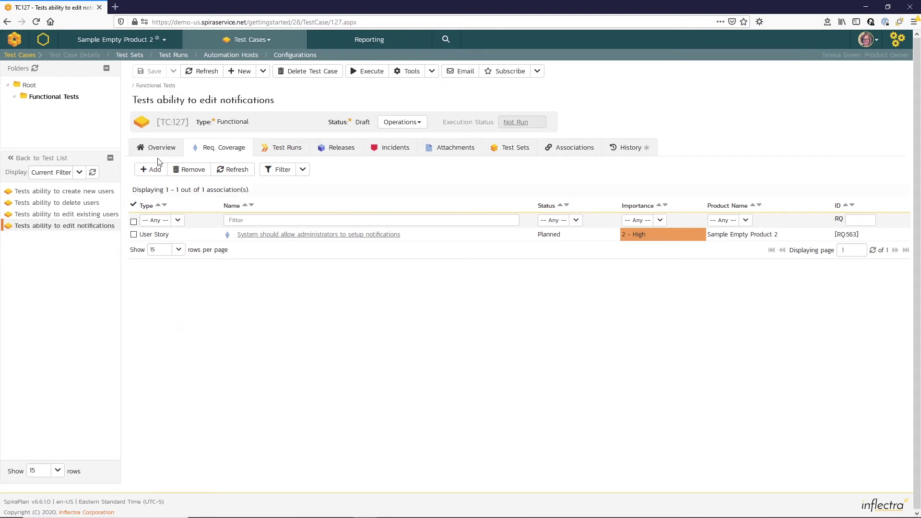
Step: Open the Requirements list and review all seven requirements with their coverage and releases
{"action": "left_click", "coordinate": [268, 42]}
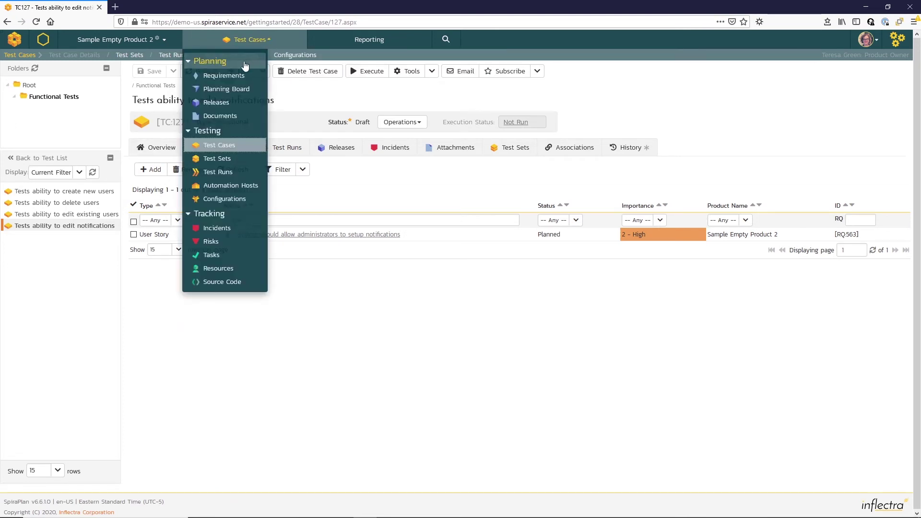
{"action": "left_click", "coordinate": [239, 75]}
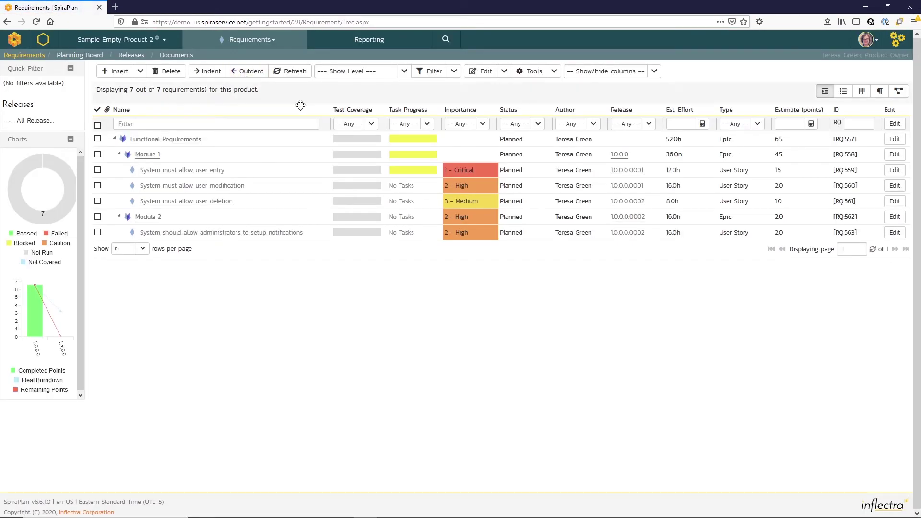
{"action": "mouse_move", "coordinate": [347, 174]}
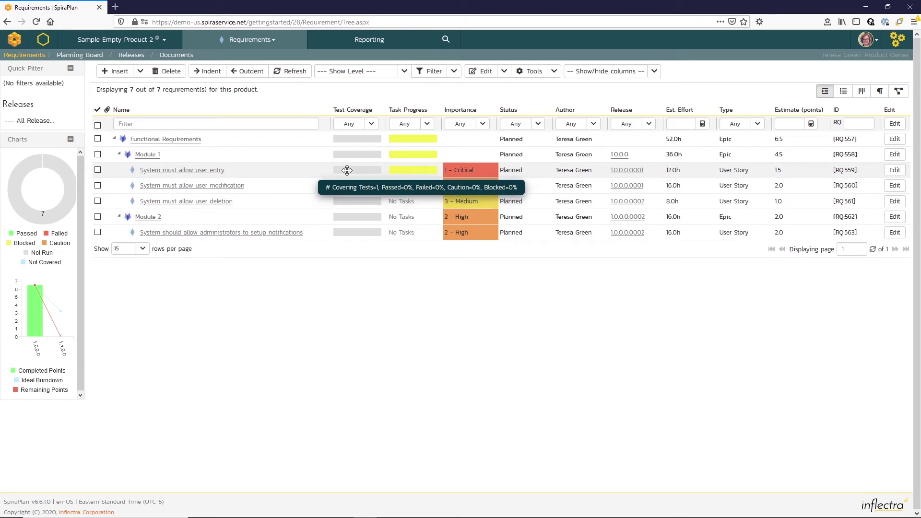
{"action": "mouse_move", "coordinate": [347, 201]}
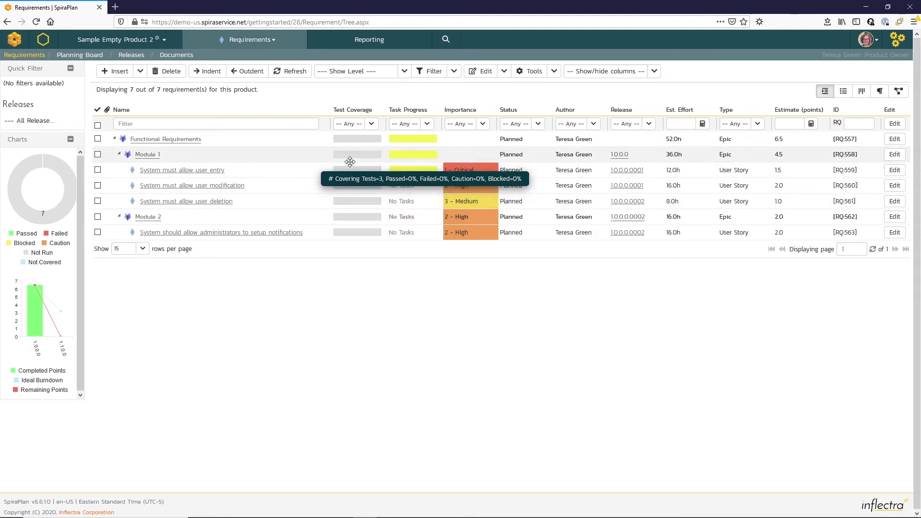
{"action": "mouse_move", "coordinate": [349, 156]}
{"action": "mouse_move", "coordinate": [349, 139]}
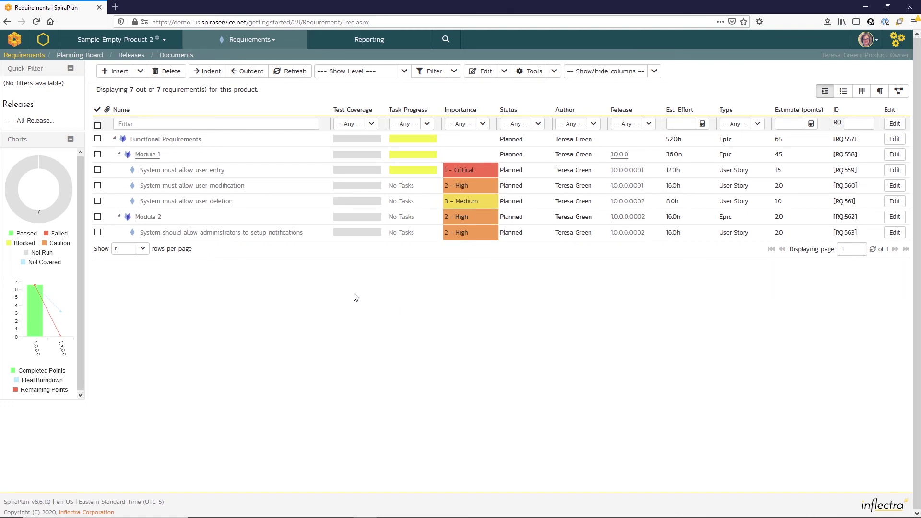
Step: Select all four Functional Tests cases and add them to 1.0.0.0 - Release 1.0
{"action": "left_click", "coordinate": [248, 40]}
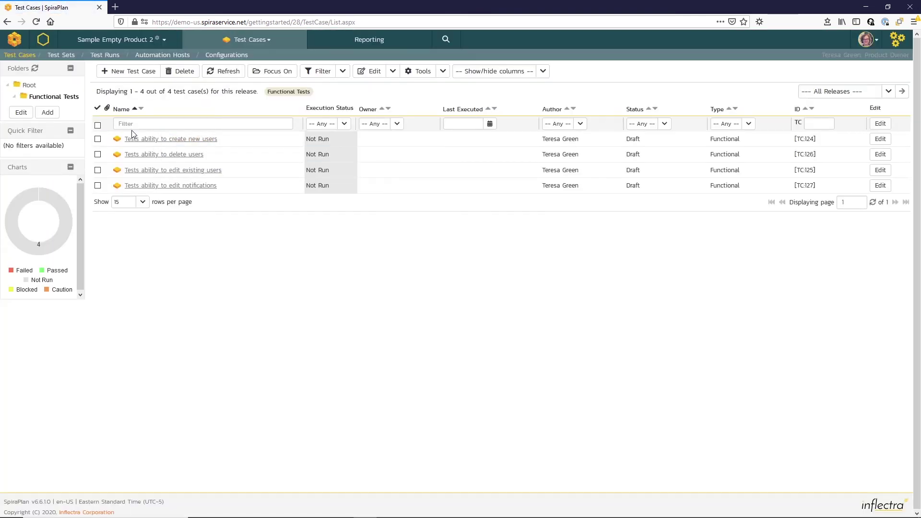
{"action": "left_click", "coordinate": [98, 125]}
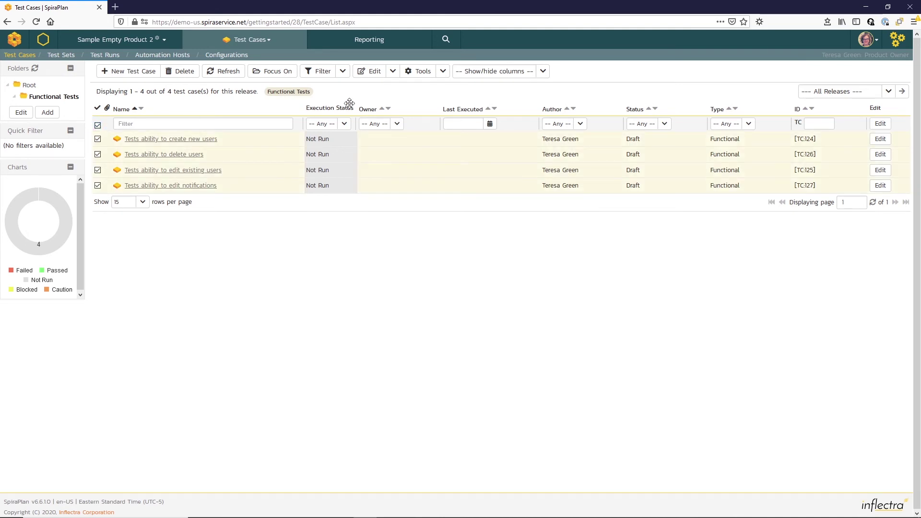
{"action": "left_click", "coordinate": [442, 72]}
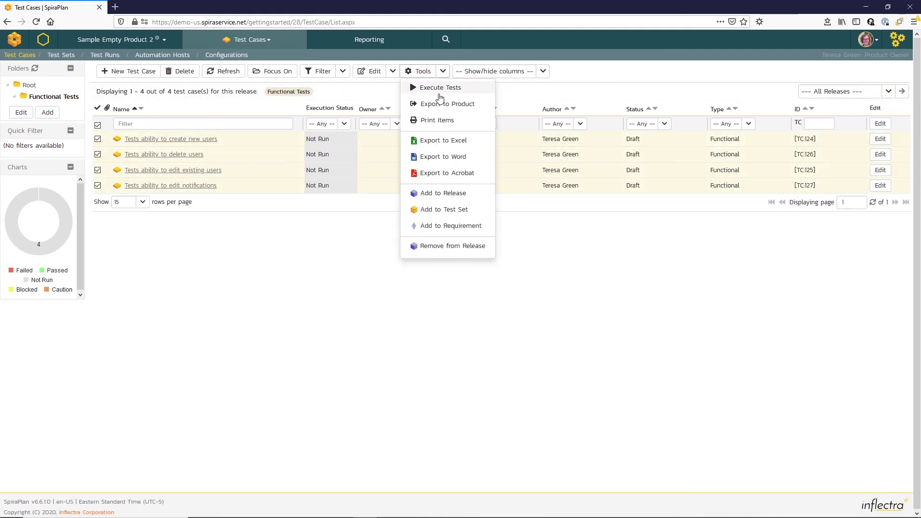
{"action": "left_click", "coordinate": [434, 196]}
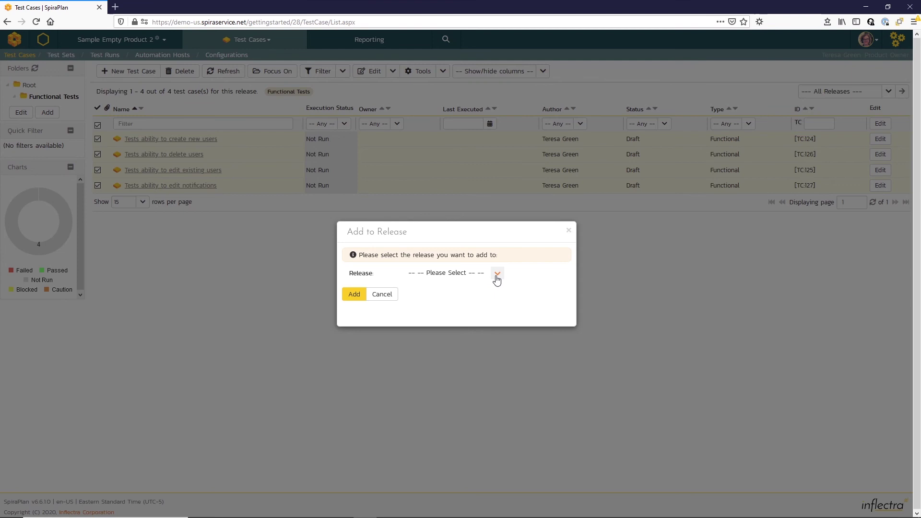
{"action": "left_click", "coordinate": [496, 274]}
{"action": "left_click", "coordinate": [456, 302]}
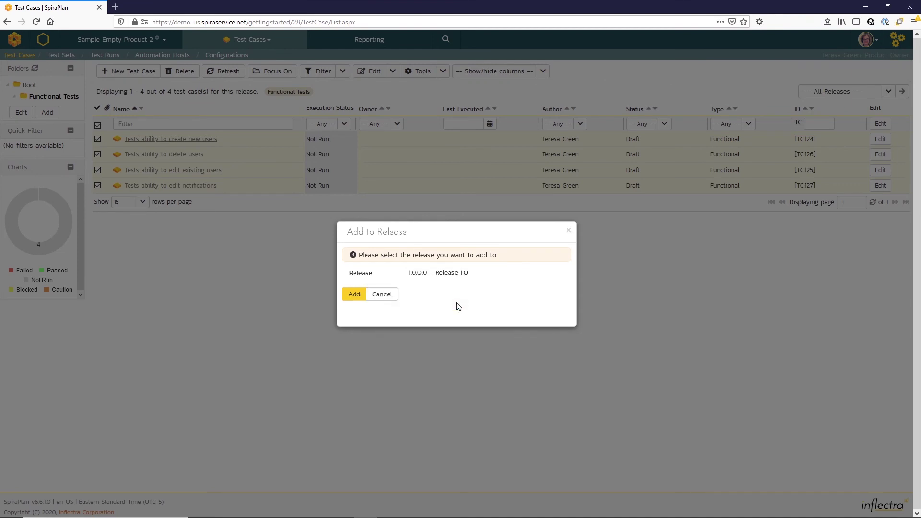
{"action": "left_click", "coordinate": [354, 295]}
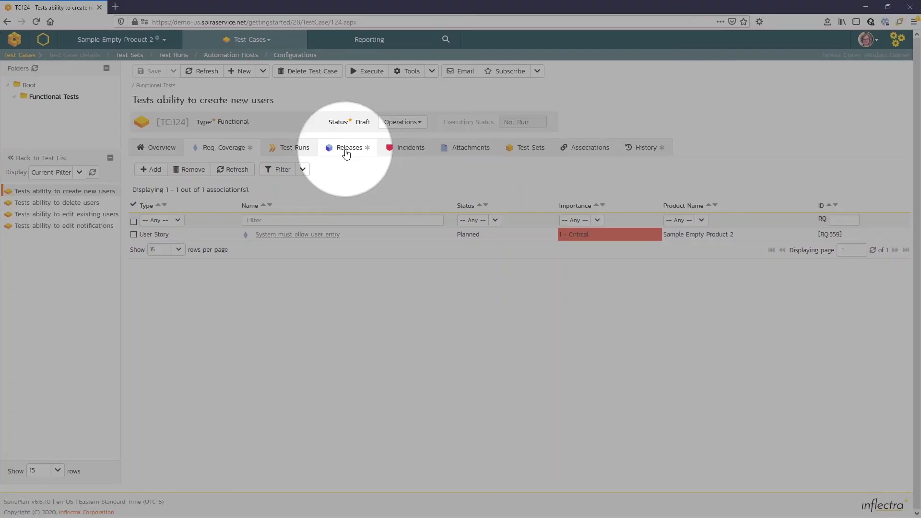
Step: Add Sprint 1 (RL:111) and Sprint 2 (RL:112) to TC:124's linked releases
{"action": "left_click", "coordinate": [346, 153]}
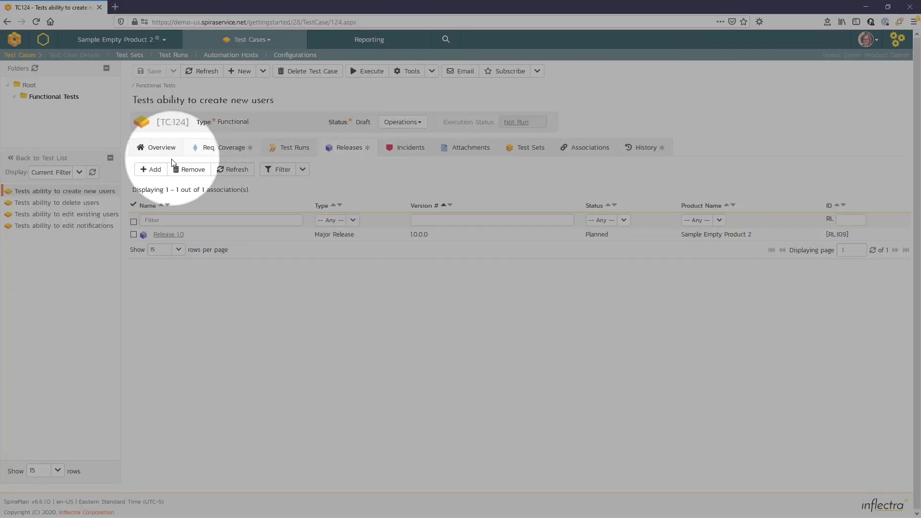
{"action": "left_click", "coordinate": [151, 169]}
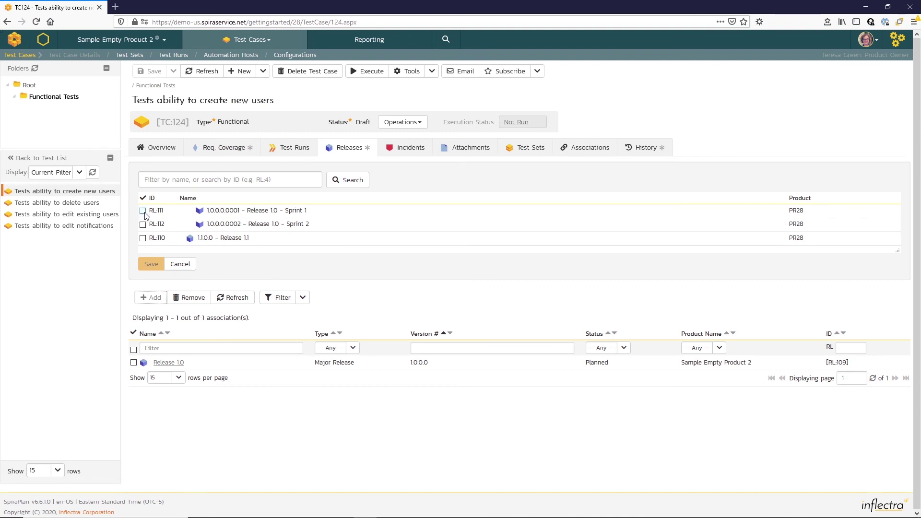
{"action": "left_click", "coordinate": [142, 211]}
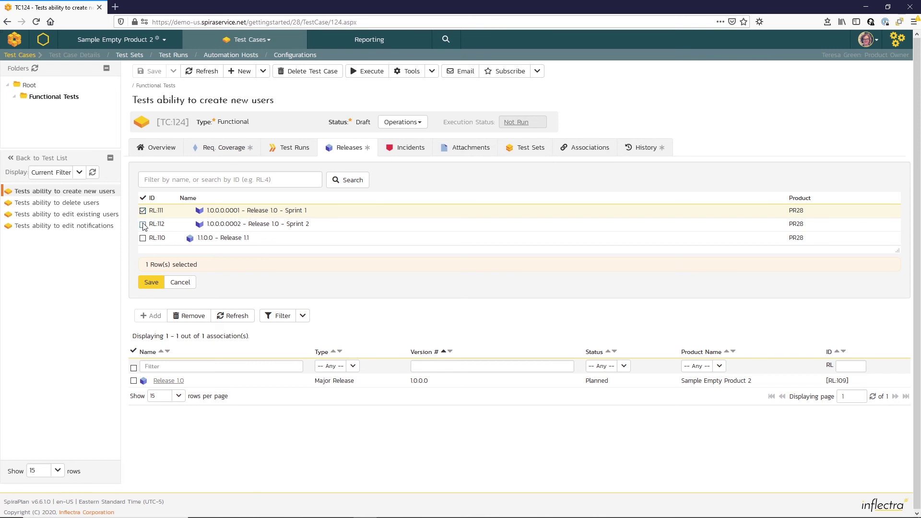
{"action": "left_click", "coordinate": [143, 224]}
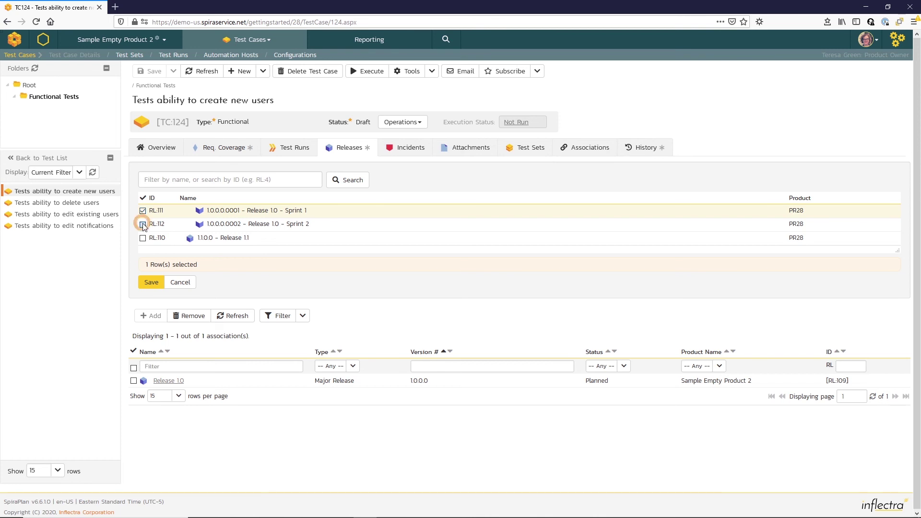
{"action": "left_click", "coordinate": [151, 283]}
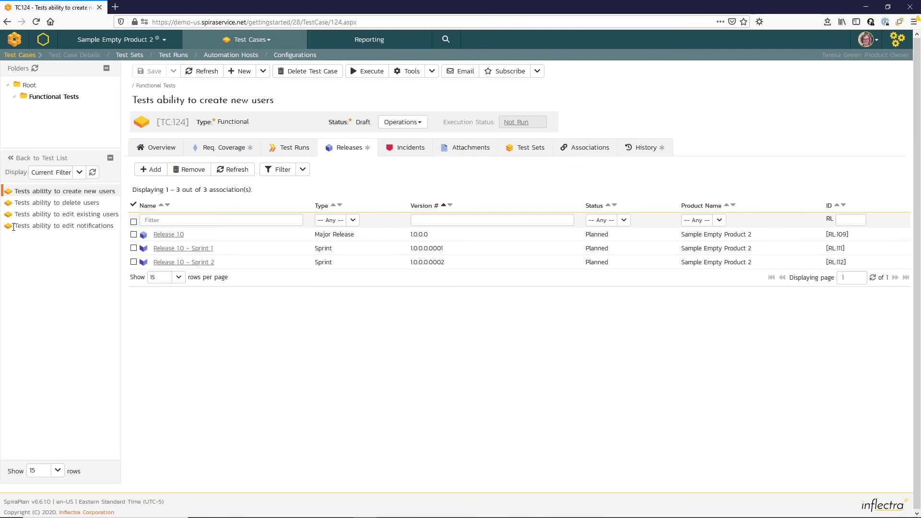
Step: Link the 'Tests ability to edit existing users' test to Release 1.0 Sprint 1 and Sprint 2
{"action": "left_click", "coordinate": [24, 217]}
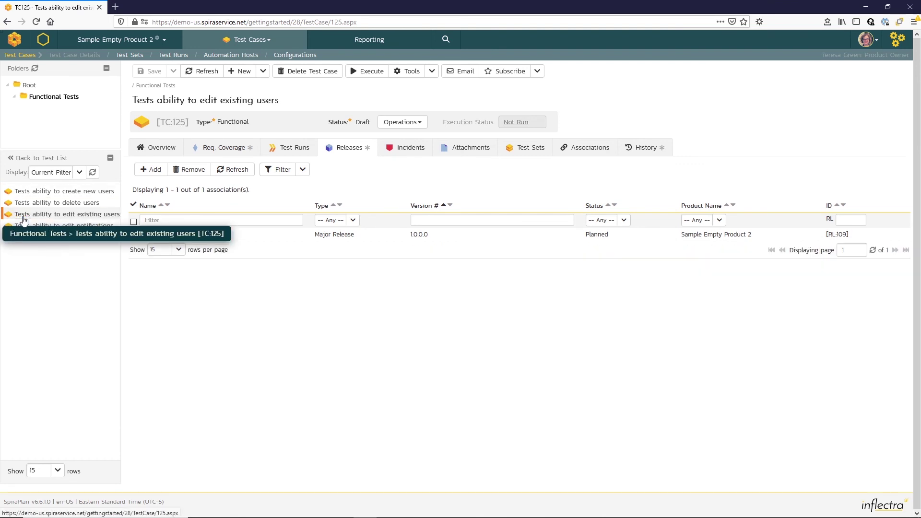
{"action": "left_click", "coordinate": [147, 171]}
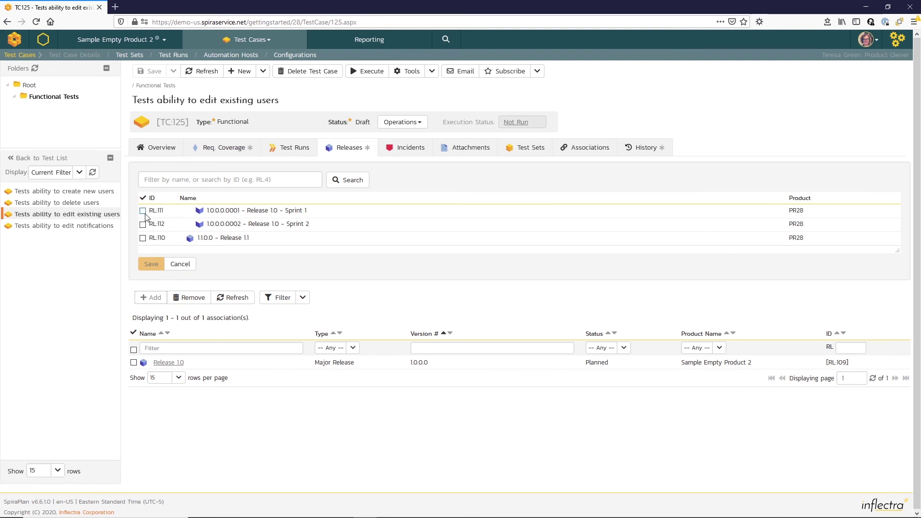
{"action": "left_click", "coordinate": [143, 211]}
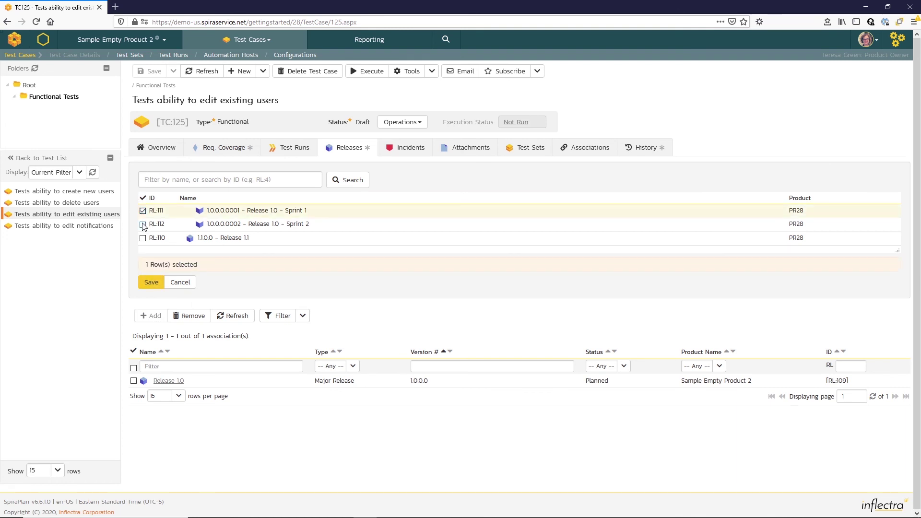
{"action": "left_click", "coordinate": [142, 224]}
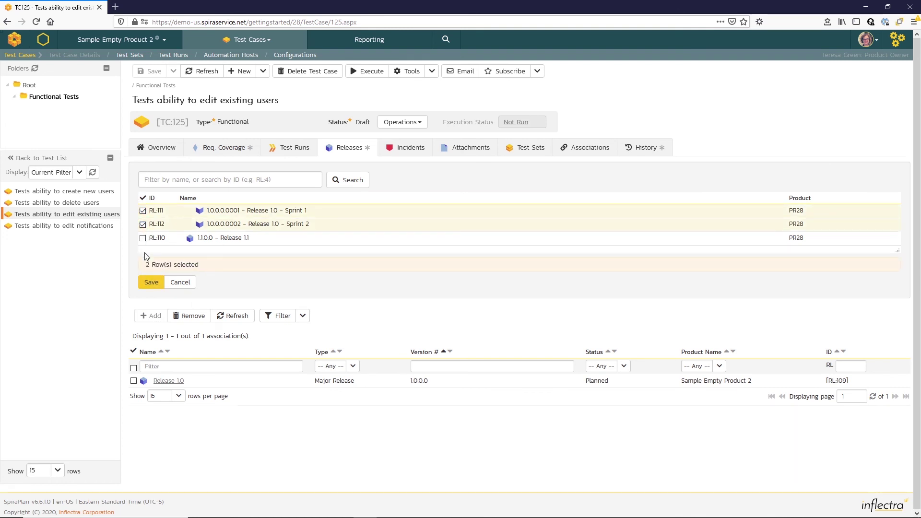
{"action": "left_click", "coordinate": [152, 283]}
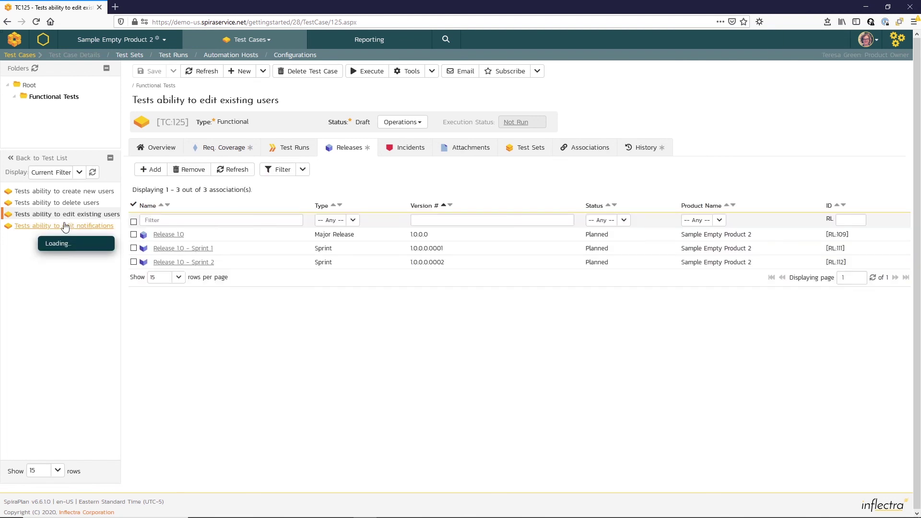
Step: Link the 'Tests ability to delete users' test to Release 1.0 Sprint 2
{"action": "left_click", "coordinate": [62, 203]}
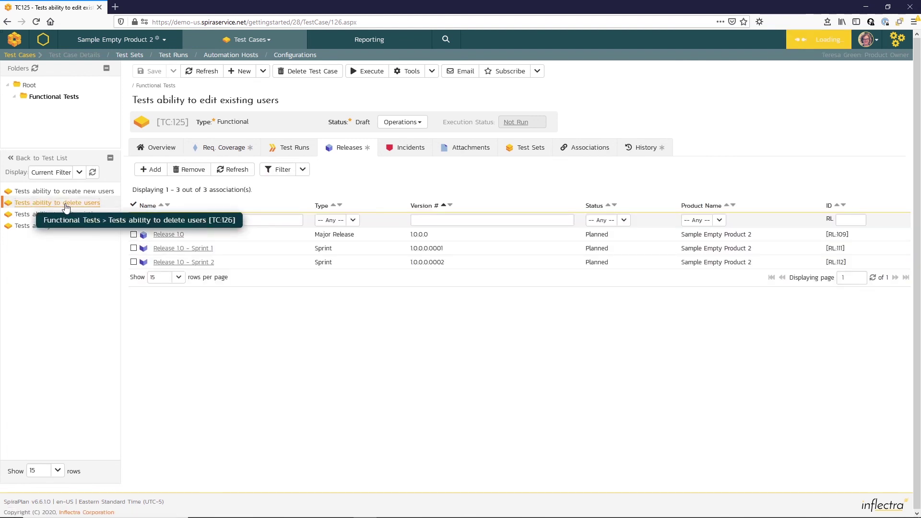
{"action": "left_click", "coordinate": [147, 171]}
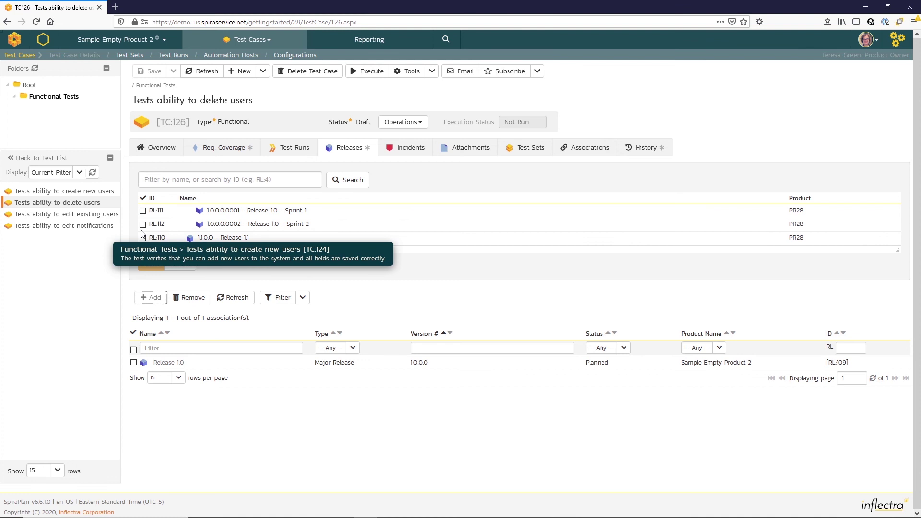
{"action": "left_click", "coordinate": [143, 224]}
{"action": "left_click", "coordinate": [150, 281]}
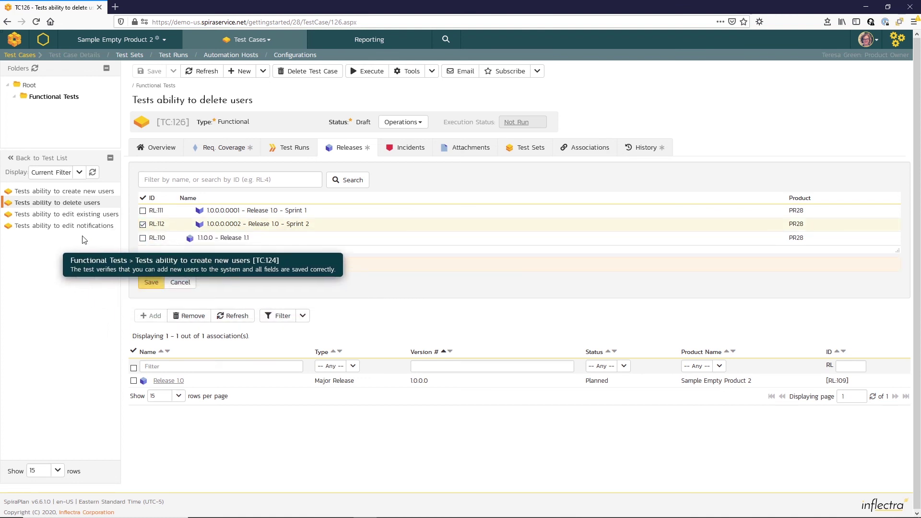
Step: Link the 'Tests ability to edit notifications' test to Release 1.0 Sprint 2 (RL:112)
{"action": "left_click", "coordinate": [79, 228]}
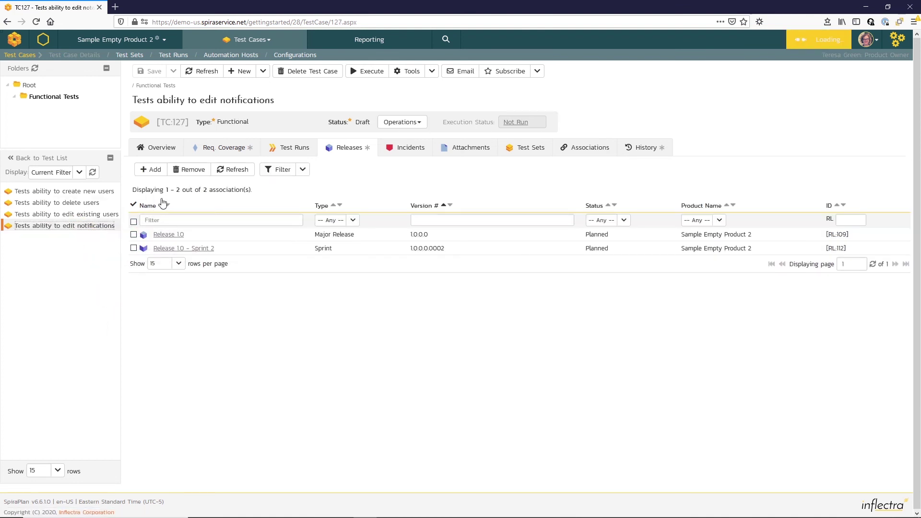
{"action": "left_click", "coordinate": [154, 170]}
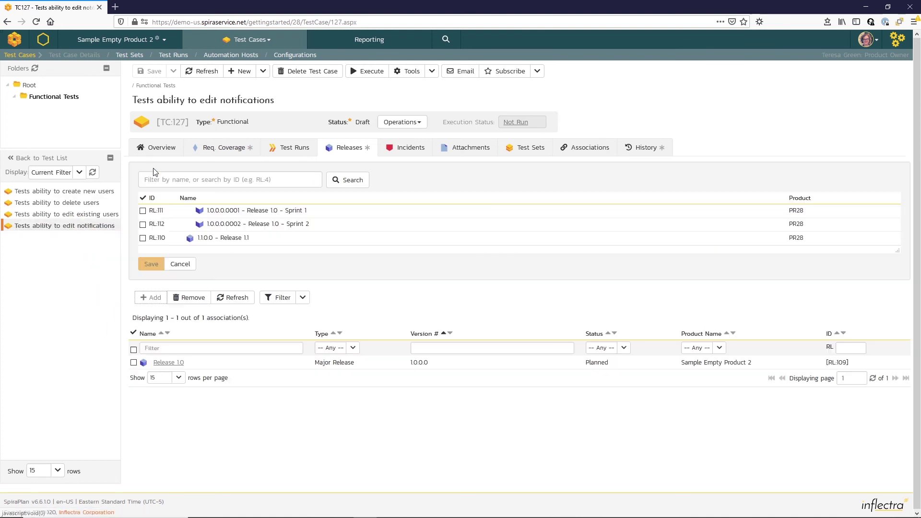
{"action": "left_click", "coordinate": [142, 224]}
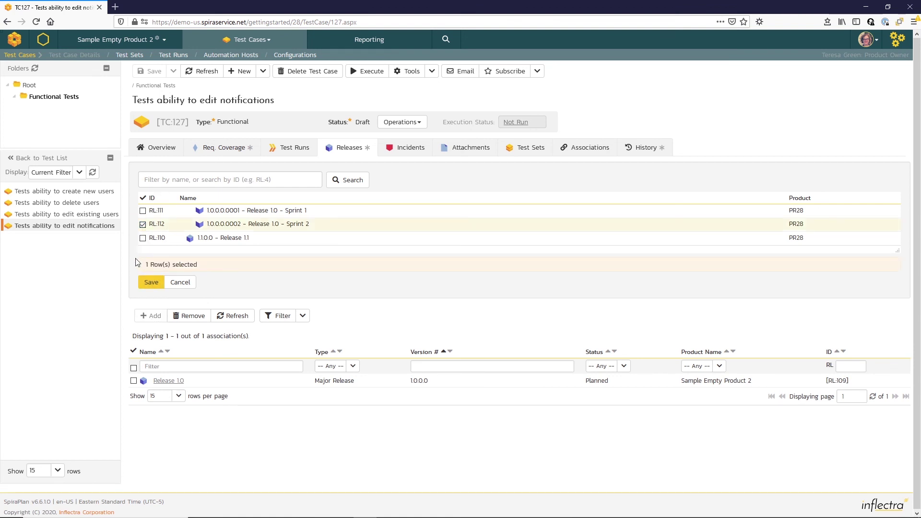
{"action": "left_click", "coordinate": [150, 281]}
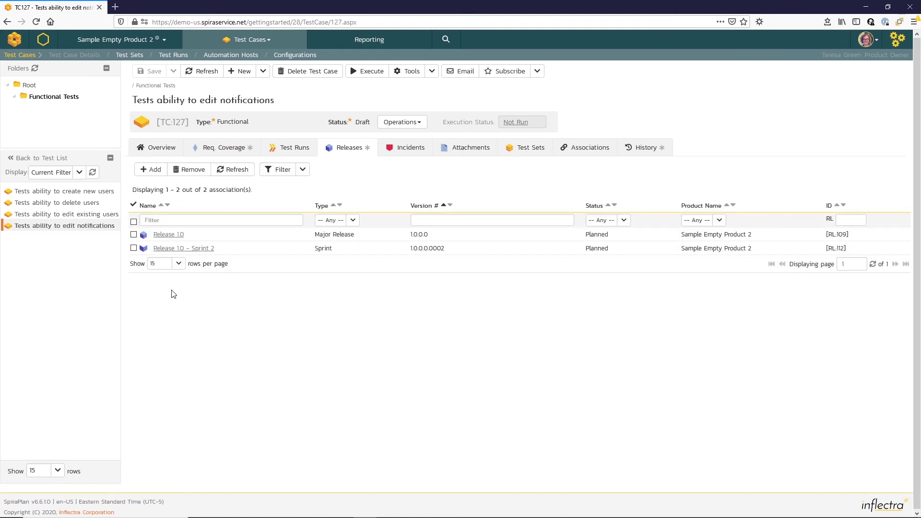
Step: Go back to the full test case list and filter it by Release 1.0
{"action": "left_click", "coordinate": [43, 159]}
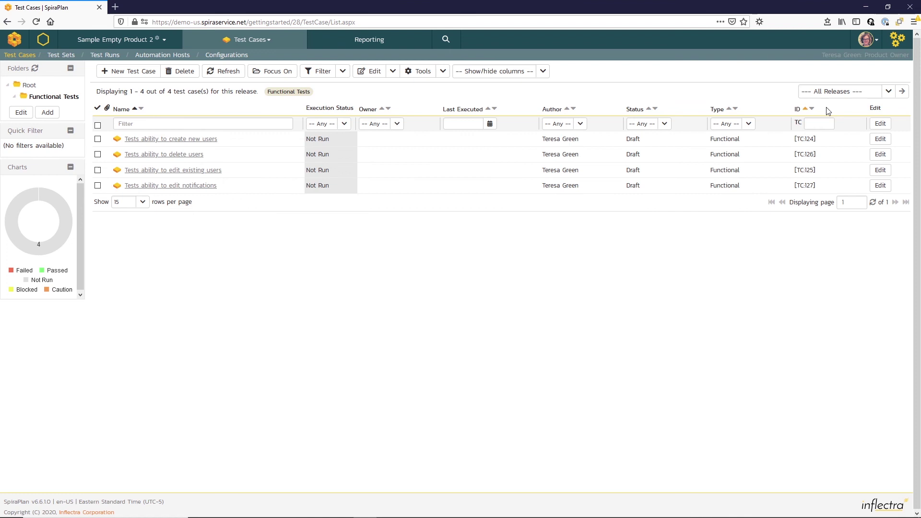
{"action": "left_click", "coordinate": [888, 93]}
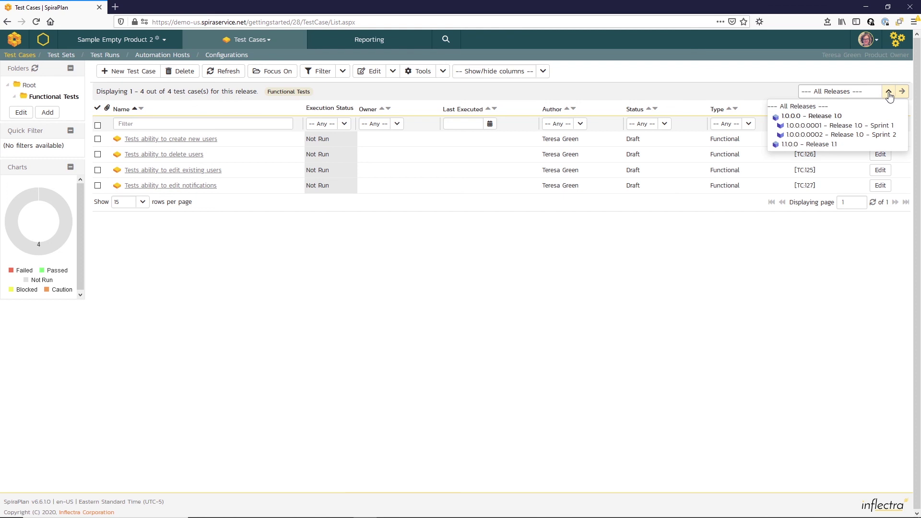
{"action": "left_click", "coordinate": [844, 118]}
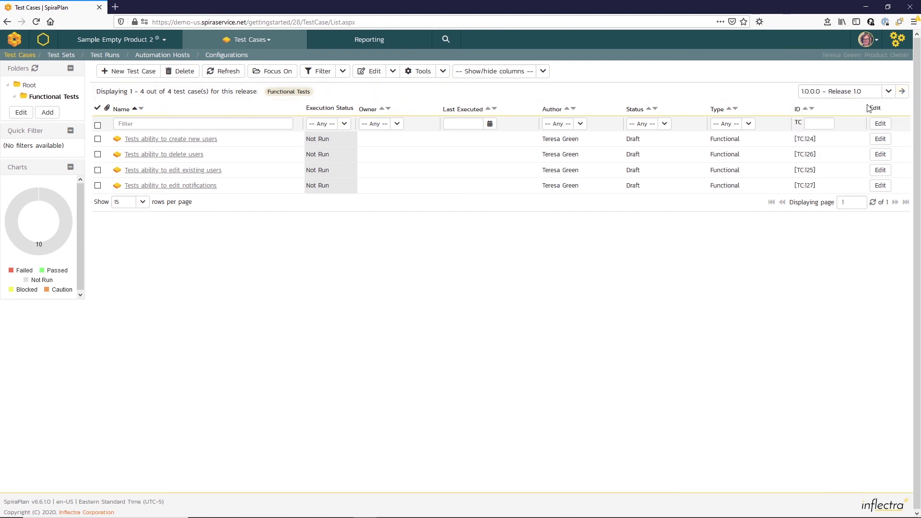
Step: Change the release filter to Sprint 1, then to Sprint 2 (1.0.0.0002)
{"action": "left_click", "coordinate": [888, 92]}
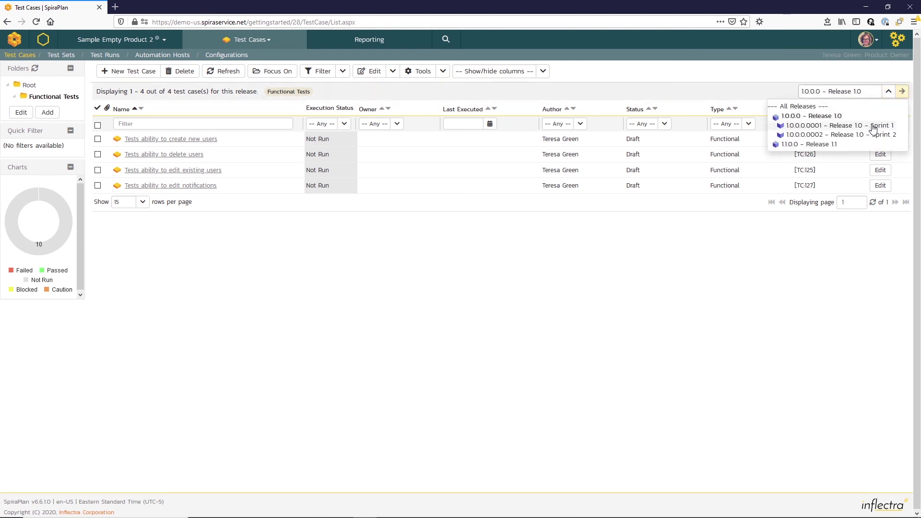
{"action": "left_click", "coordinate": [870, 128]}
{"action": "left_click", "coordinate": [888, 92]}
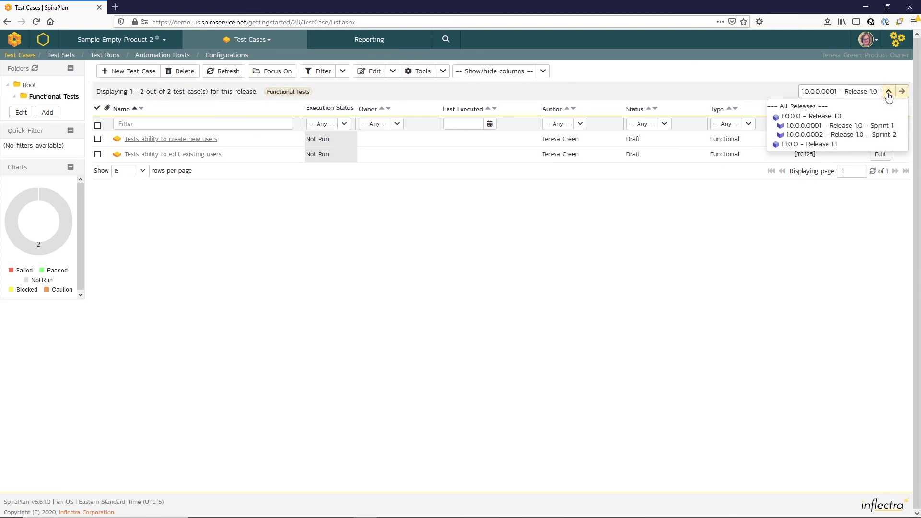
{"action": "left_click", "coordinate": [877, 137]}
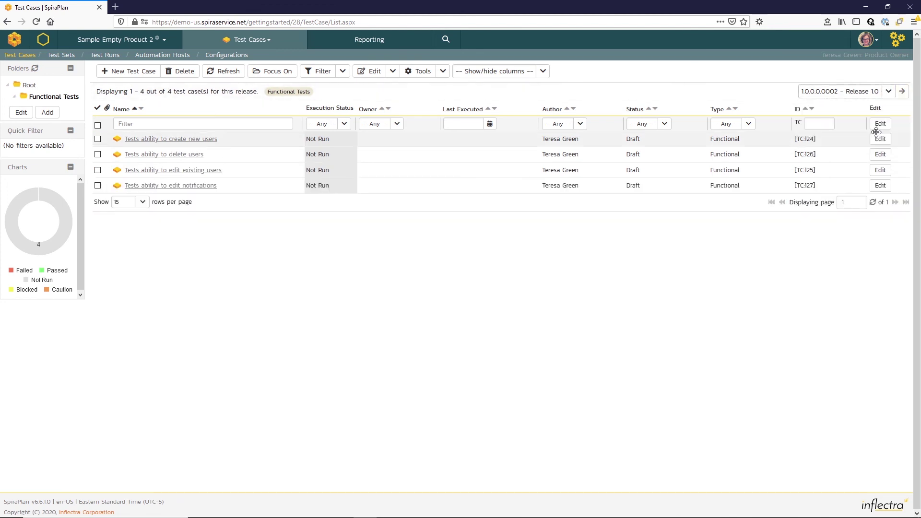